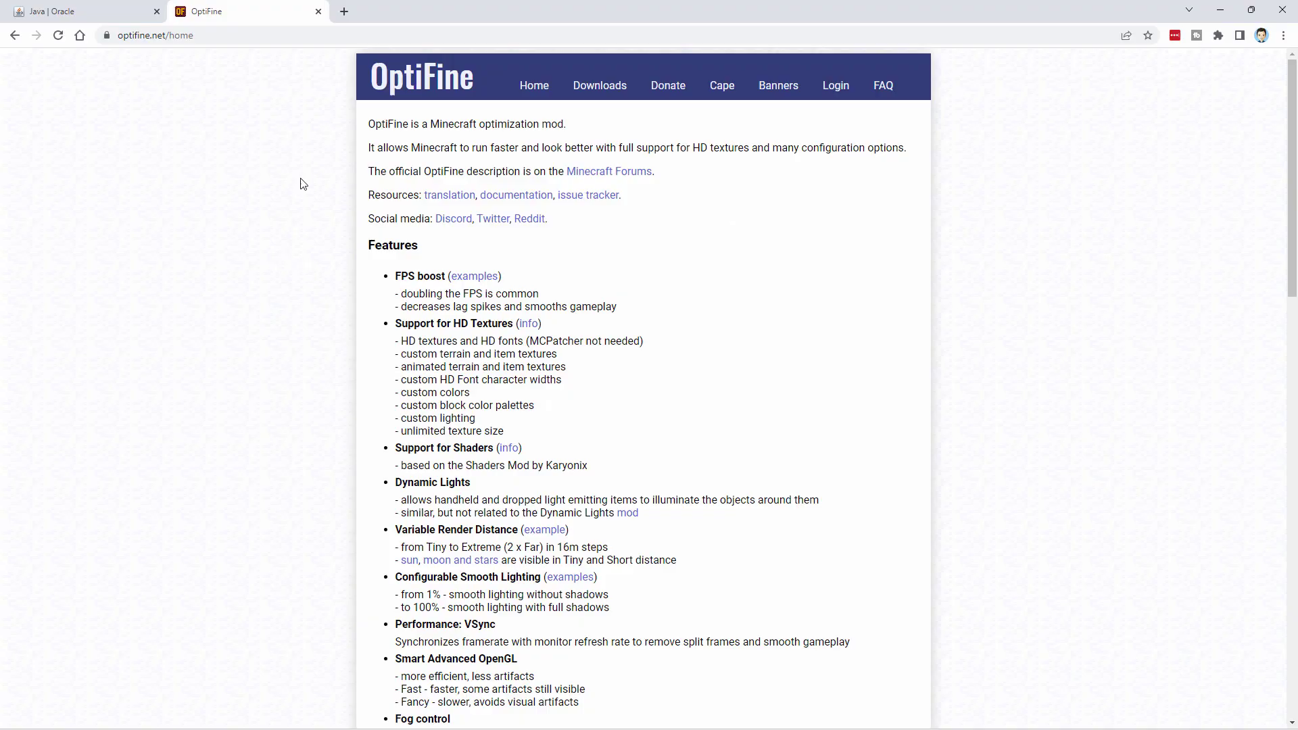
Step: Look through the OptiFine feature list, including shader support, texture options, configurable details and animations
click(257, 40)
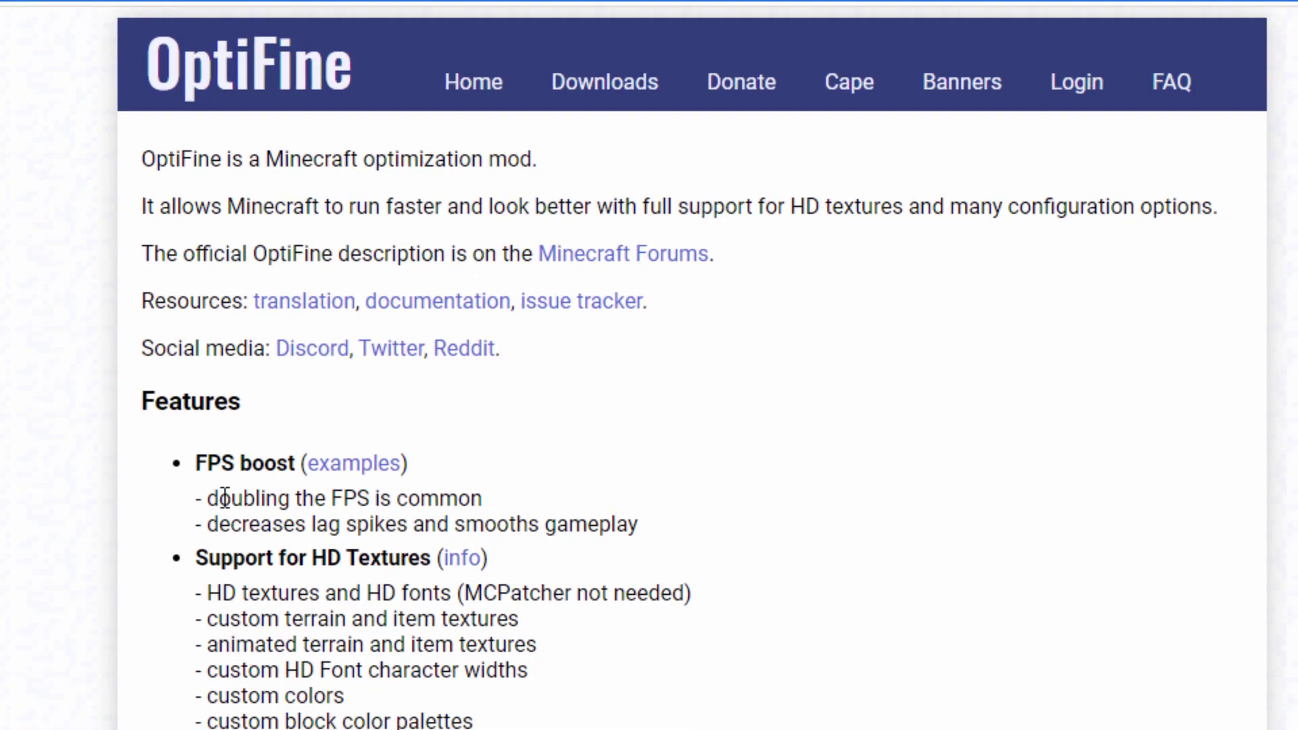
scroll(258, 489, down, 3)
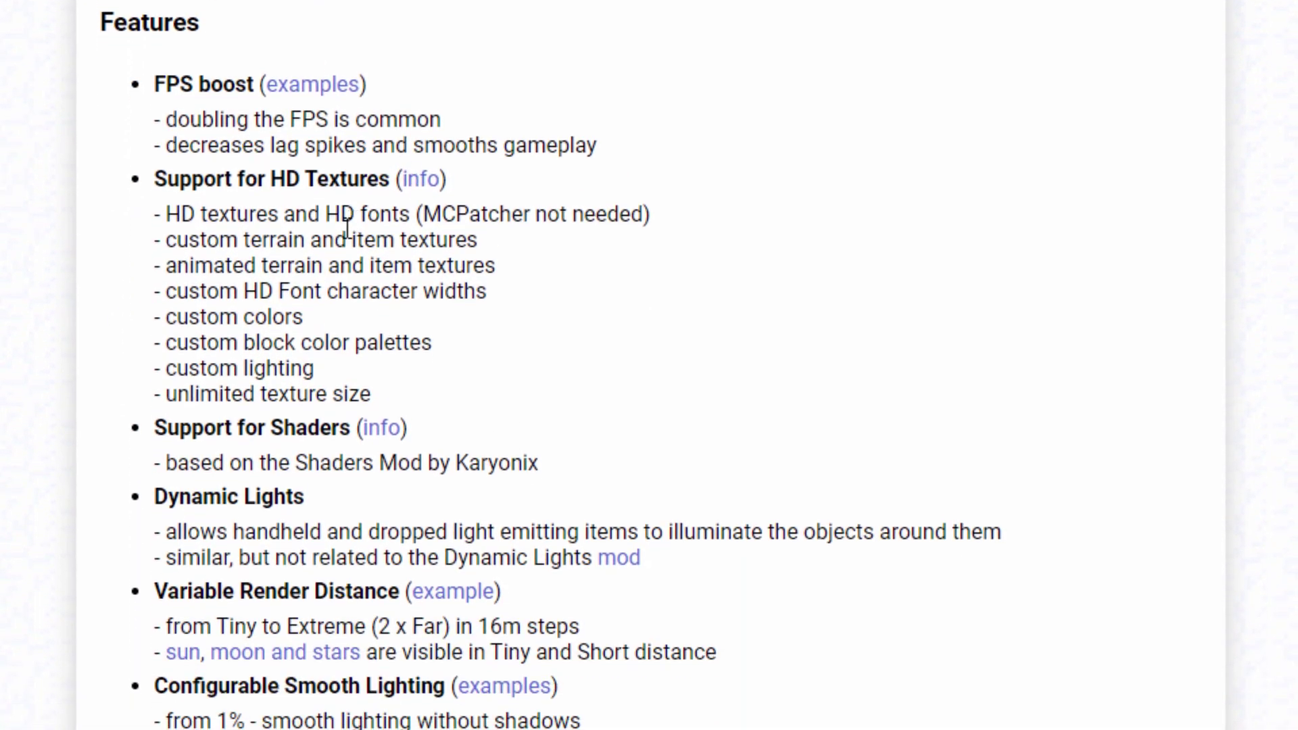
scroll(207, 233, down, 2)
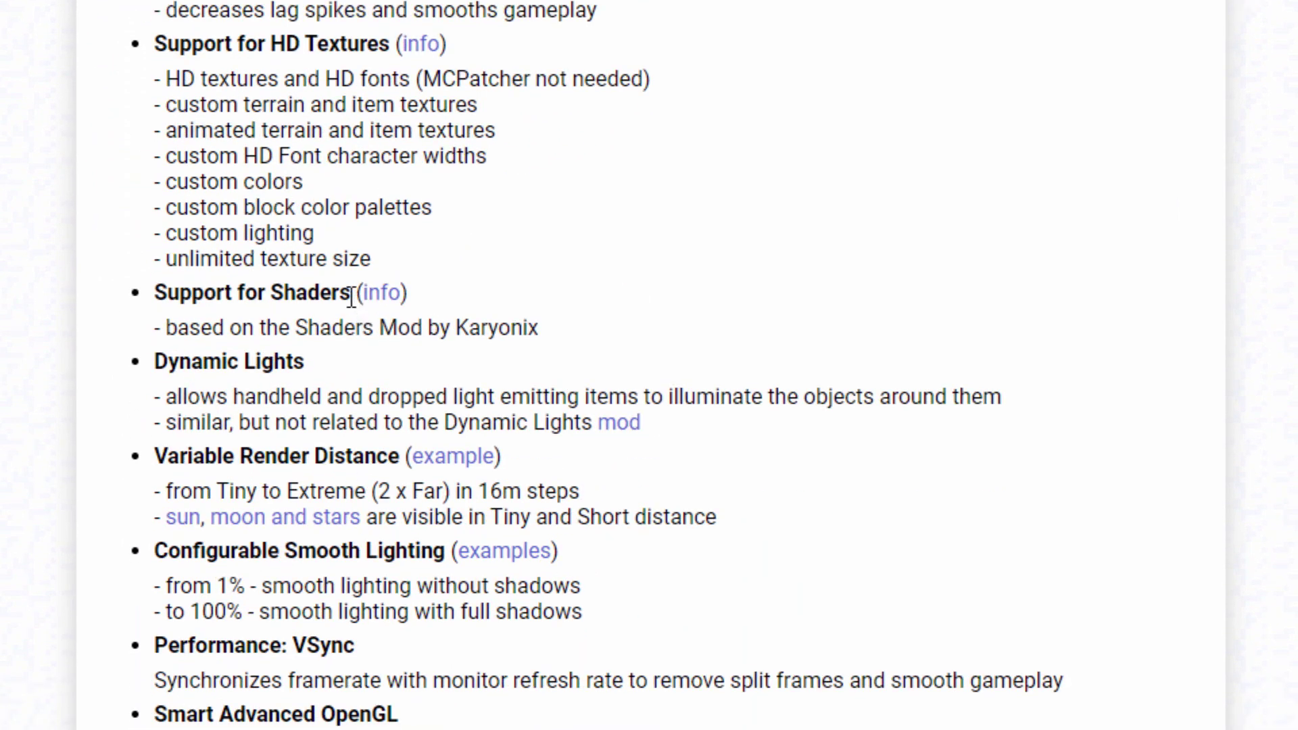
drag(351, 298, 155, 301)
click(157, 301)
scroll(115, 568, down, 13)
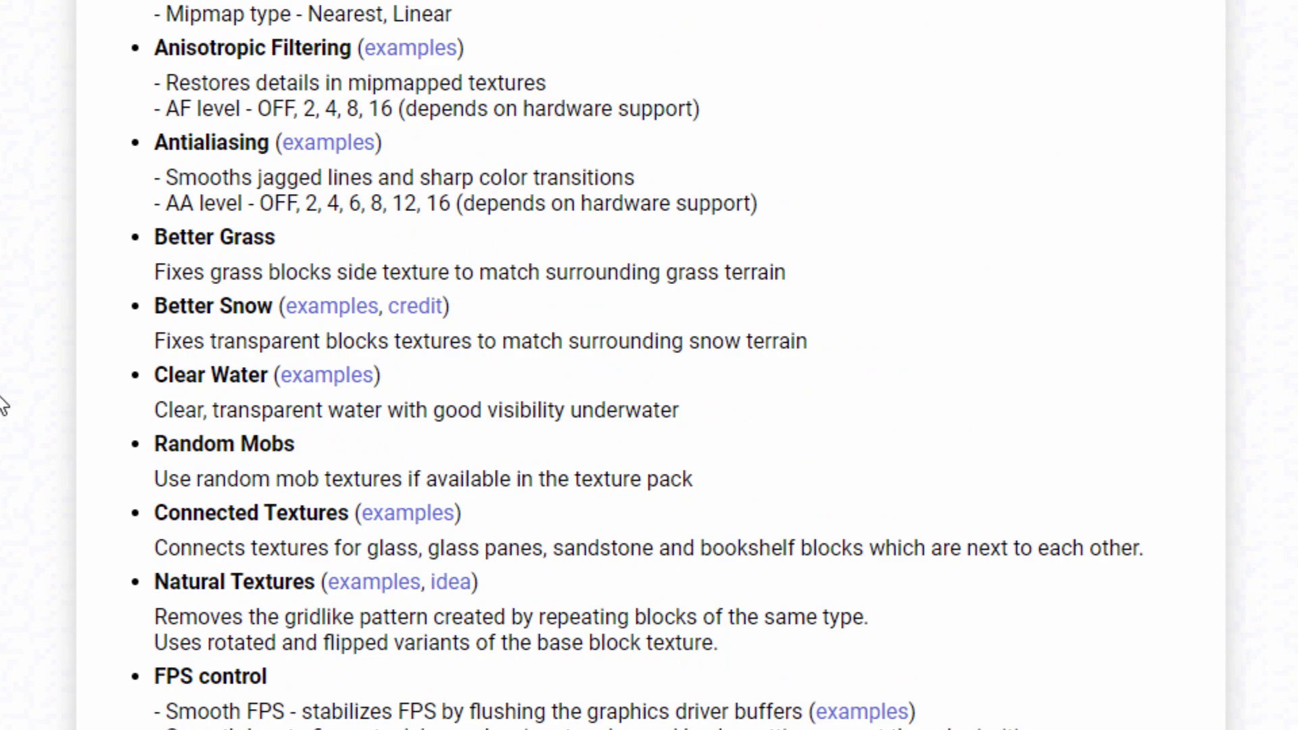
scroll(4, 406, down, 13)
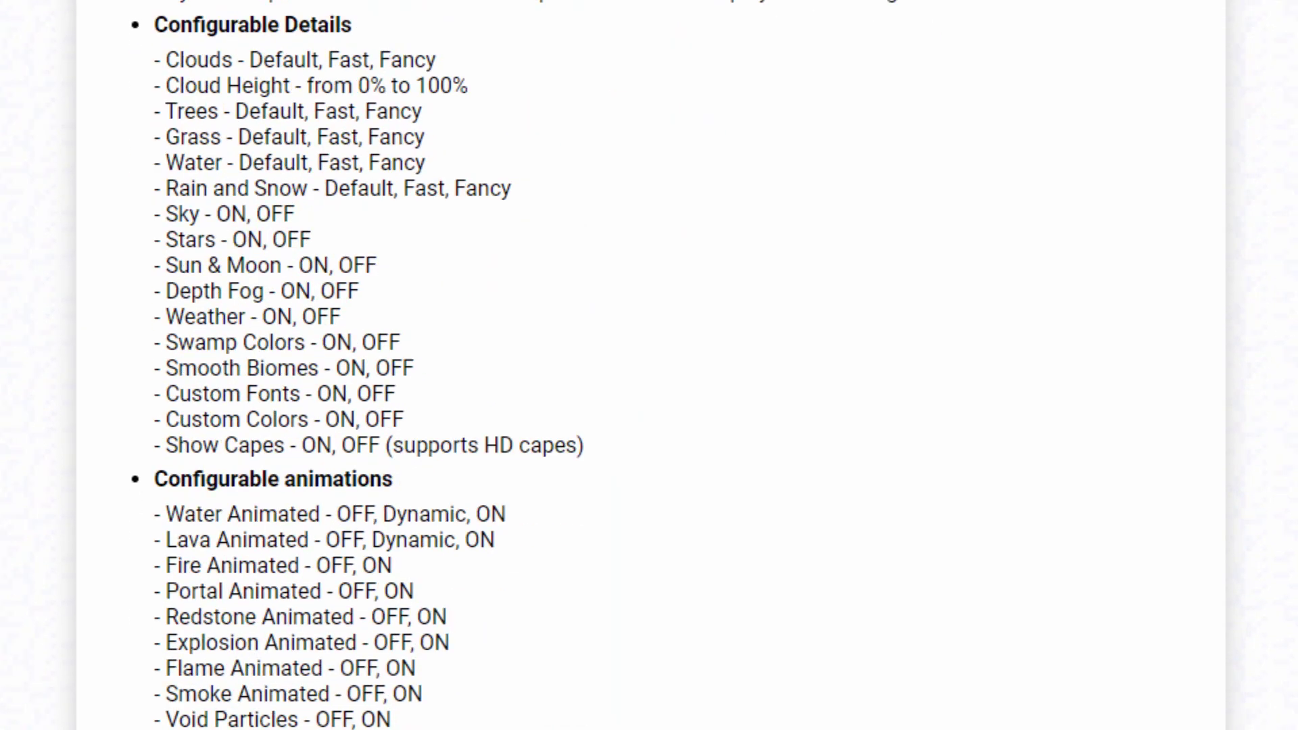
scroll(649, 365, down, 6)
scroll(649, 365, up, 20)
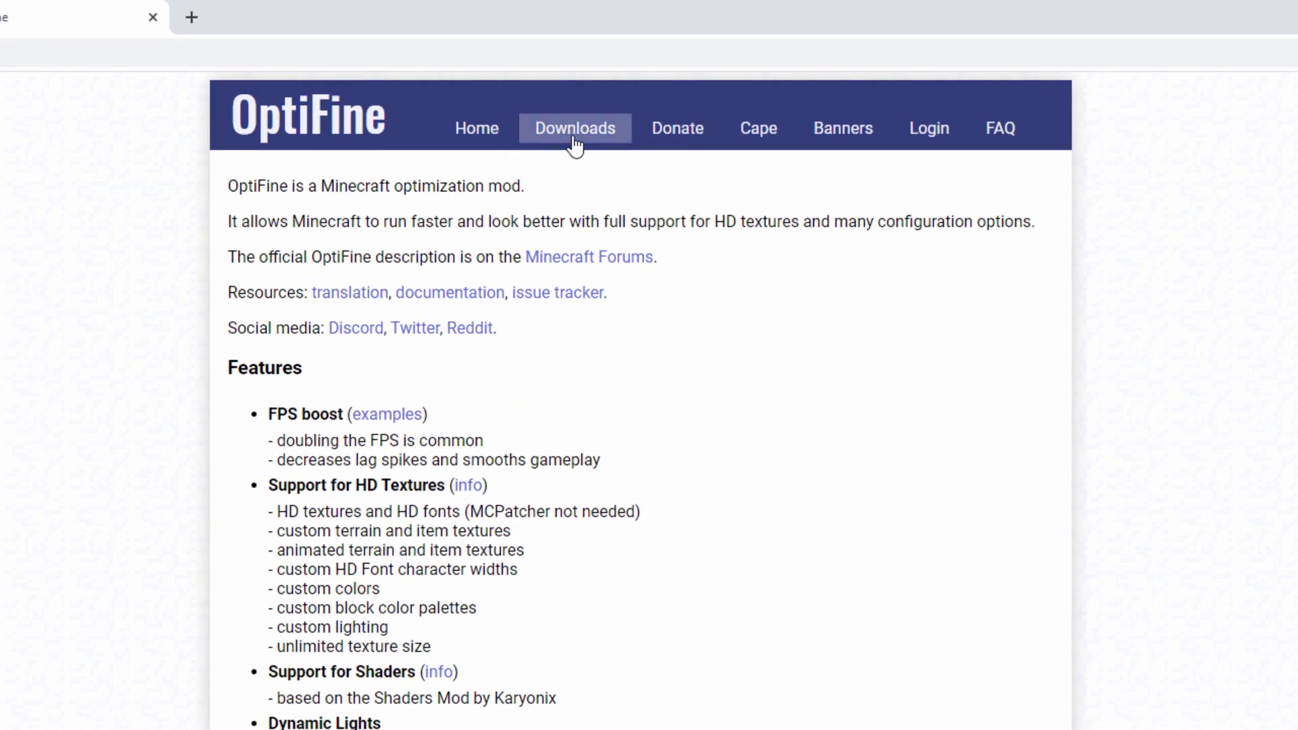
Step: Download OptiFine HD U H9 for Minecraft 1.19.2 through its mirror and save OptiFine_1.19.2_HD_U_H9.jar
click(574, 140)
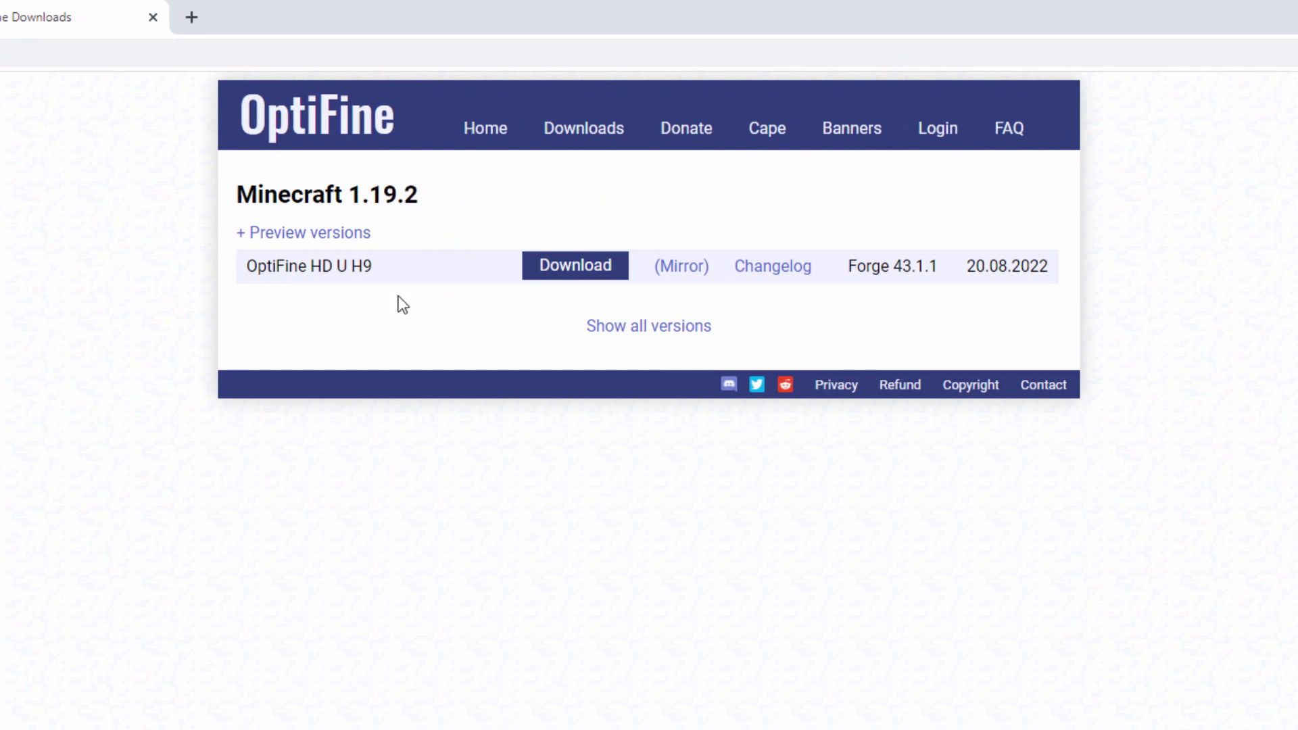
click(665, 332)
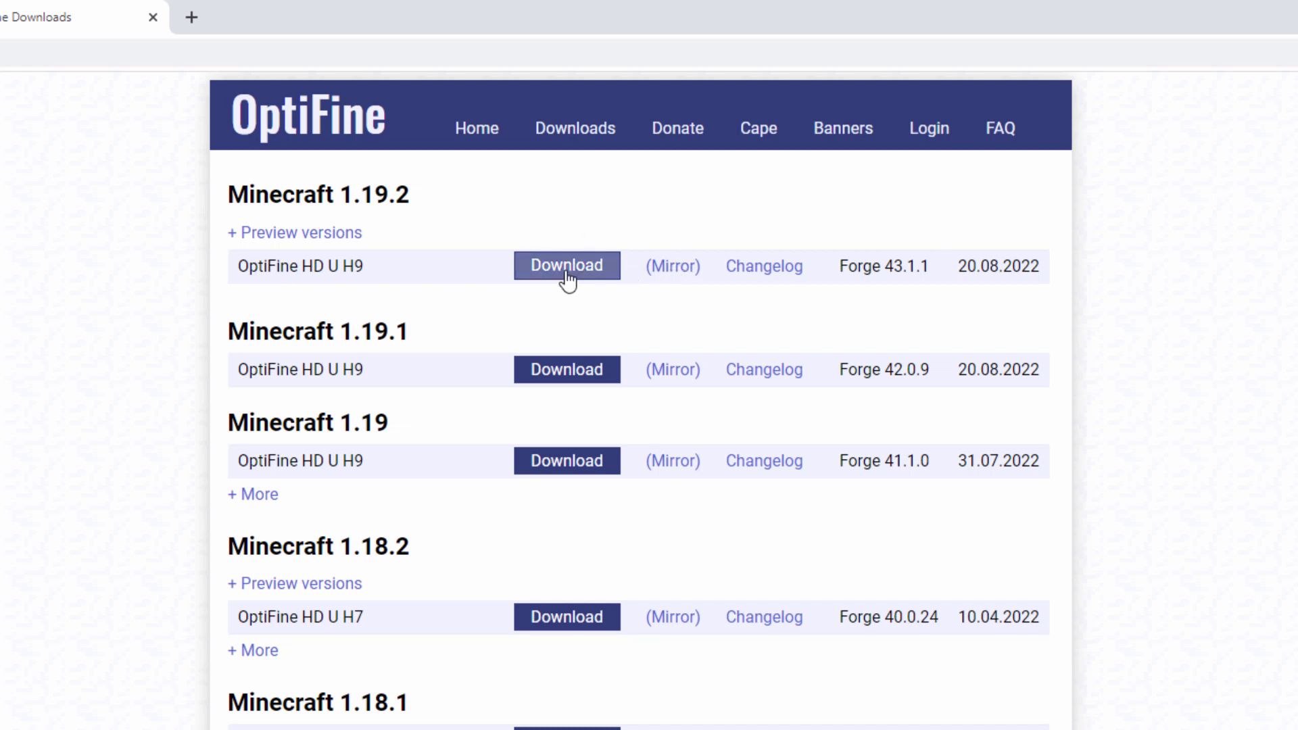
click(677, 270)
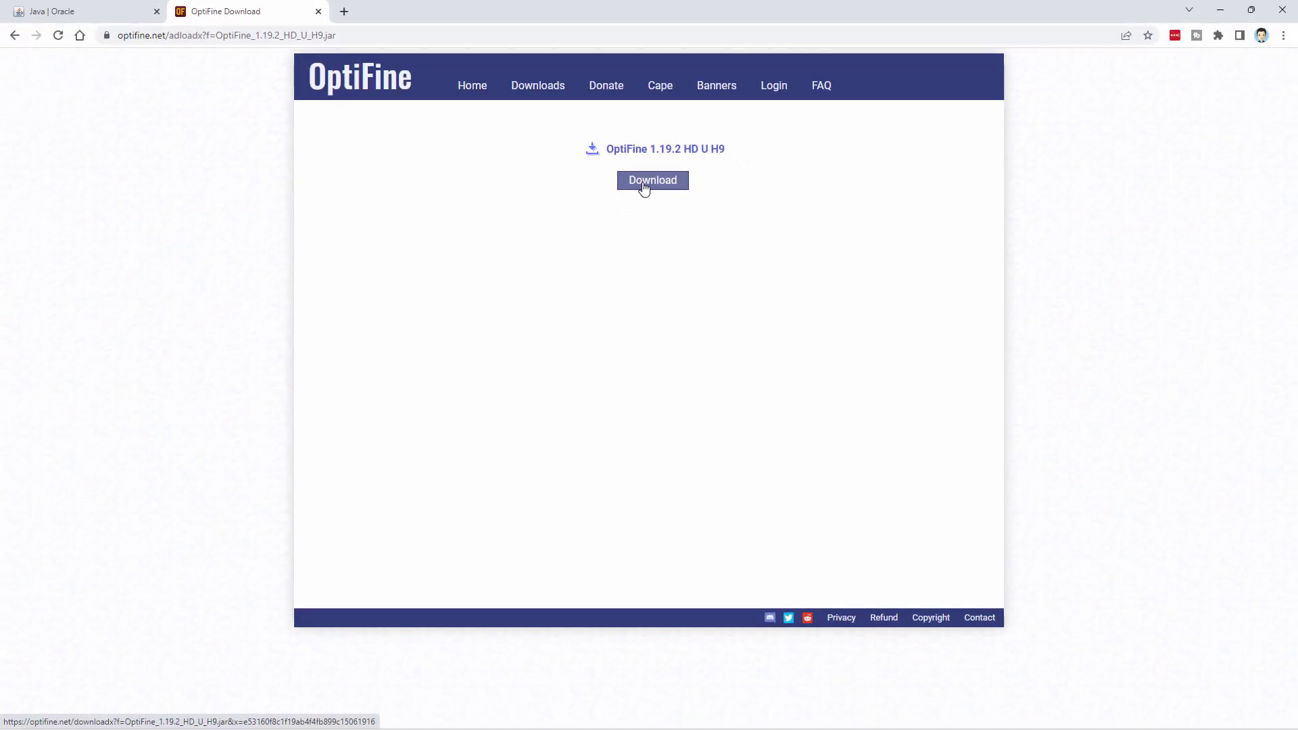
click(644, 188)
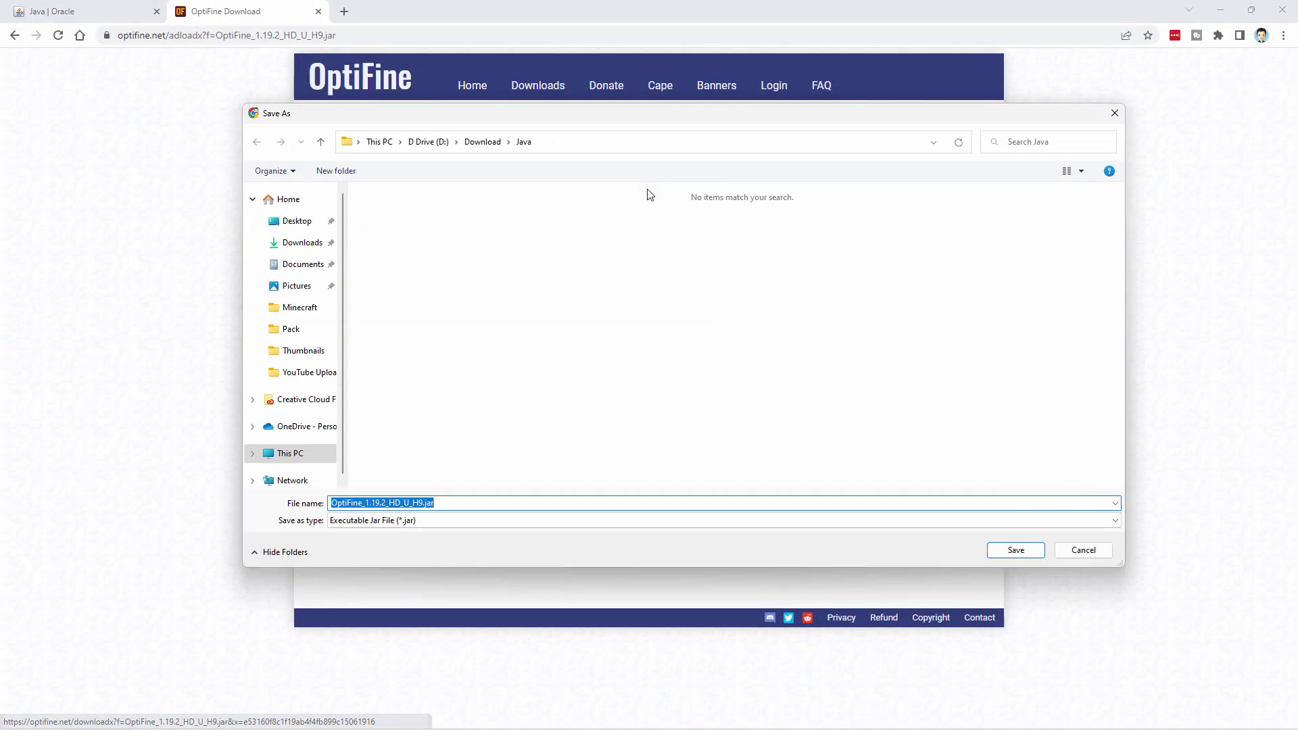
click(1002, 551)
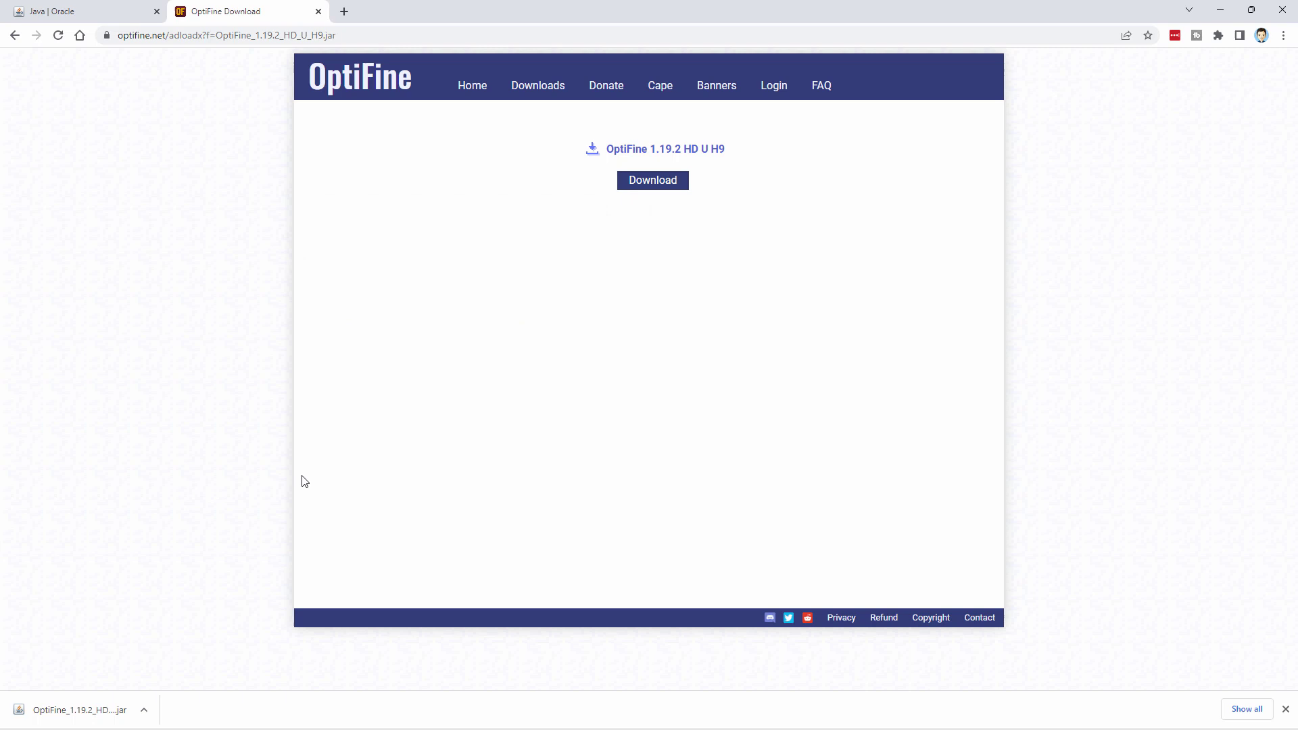
Step: Download 64-bit Java for Windows from java.com and save jre-8u341-windows-x64.exe in C:\Pack
key(ctrl+shift+Tab)
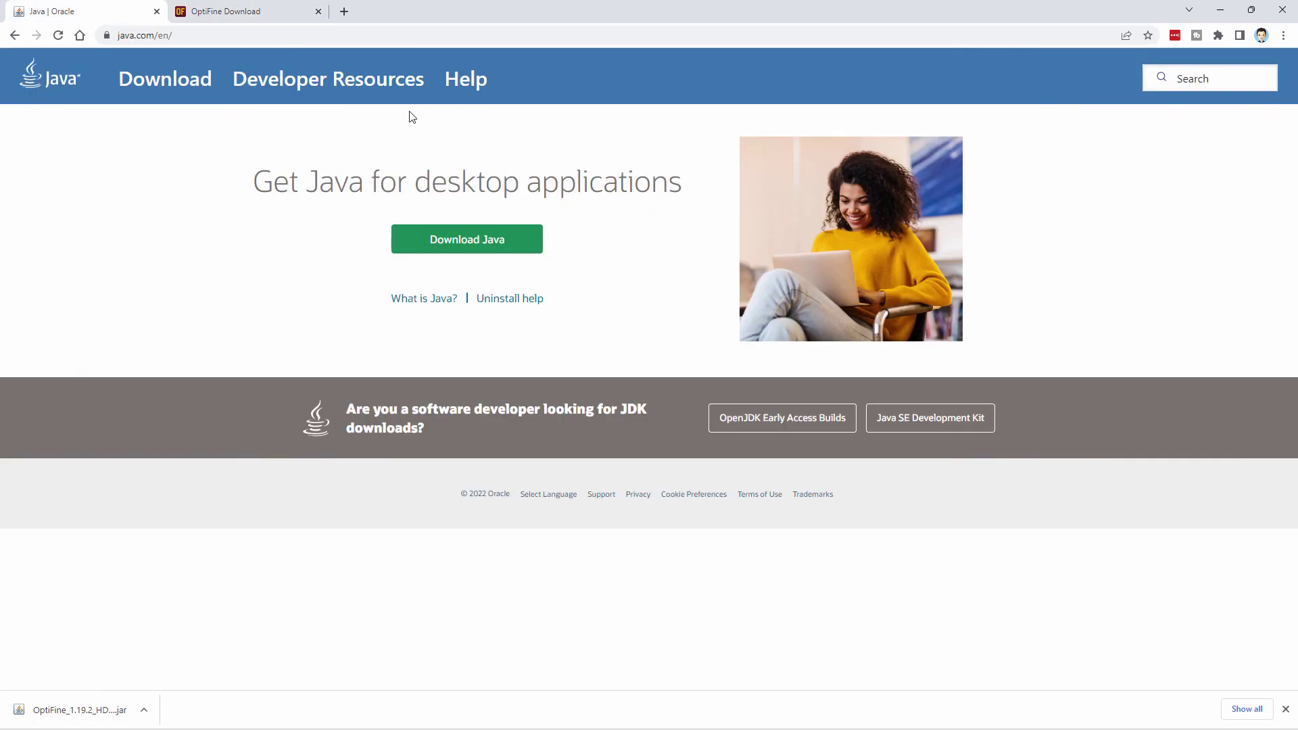
click(144, 36)
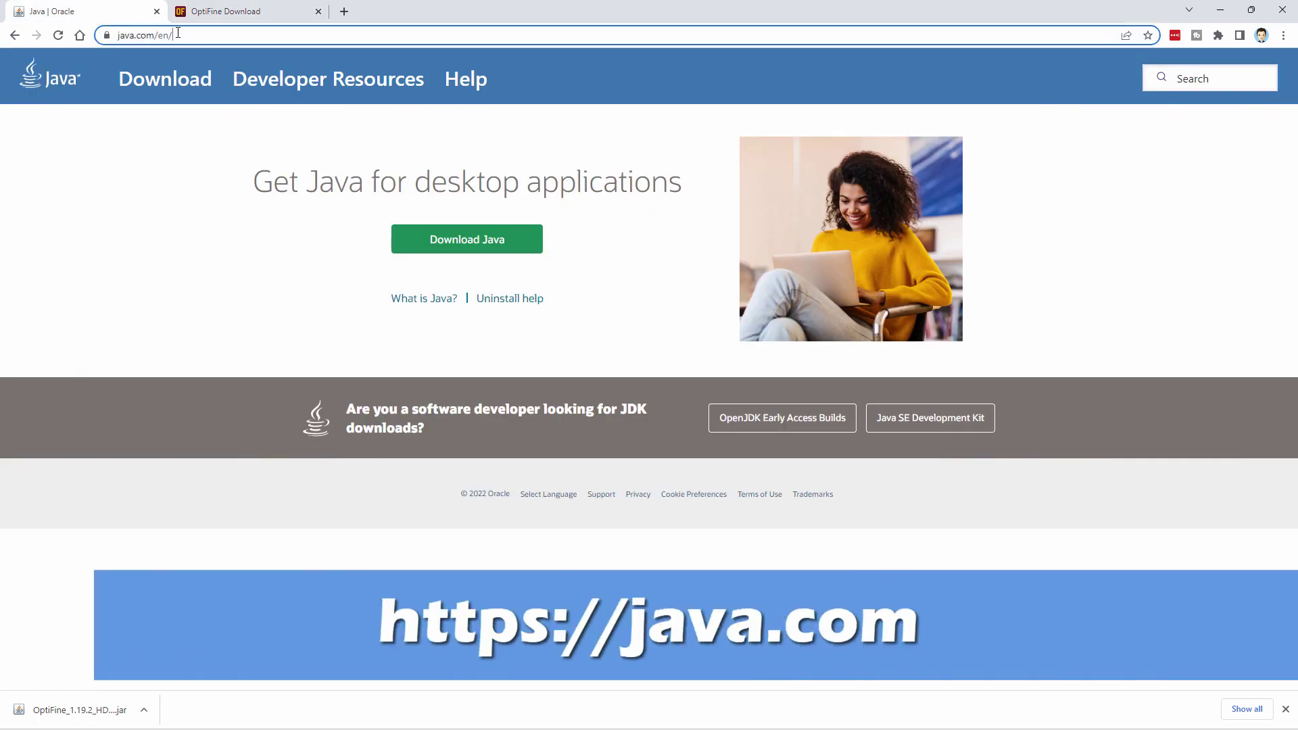
click(162, 142)
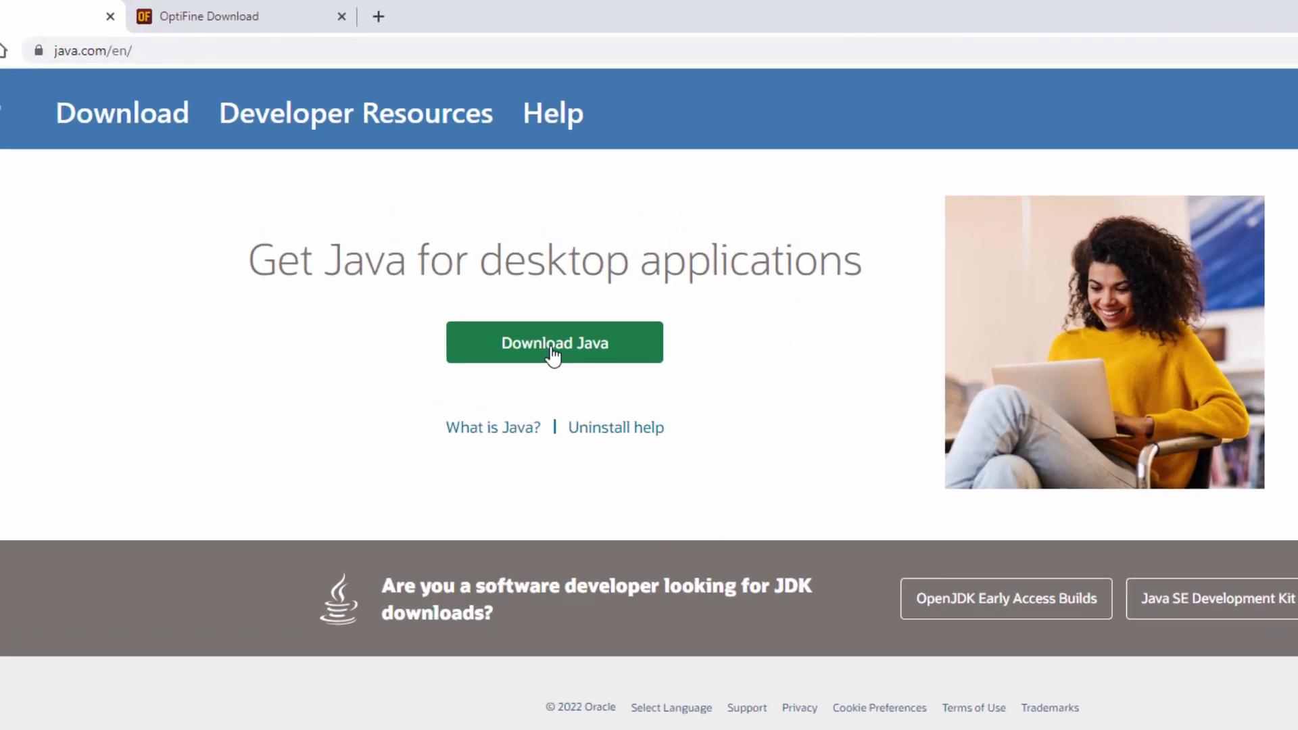
click(553, 352)
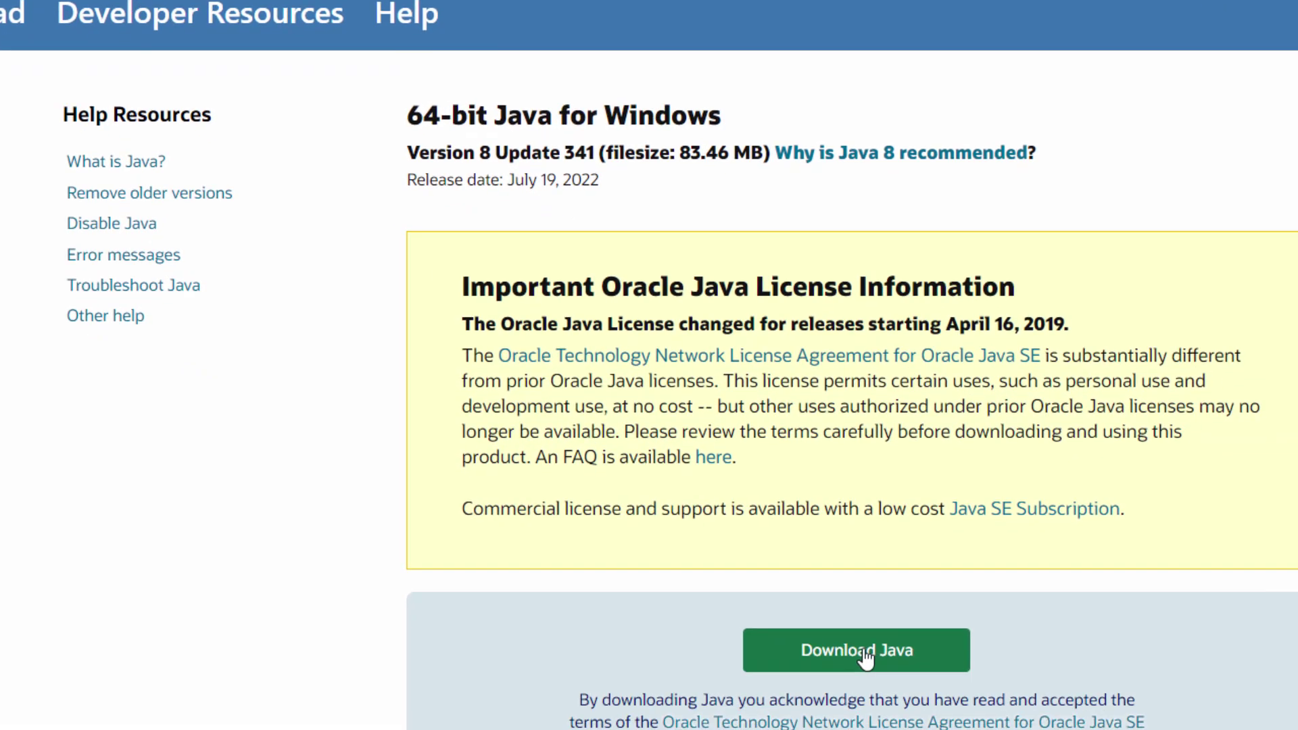
click(866, 654)
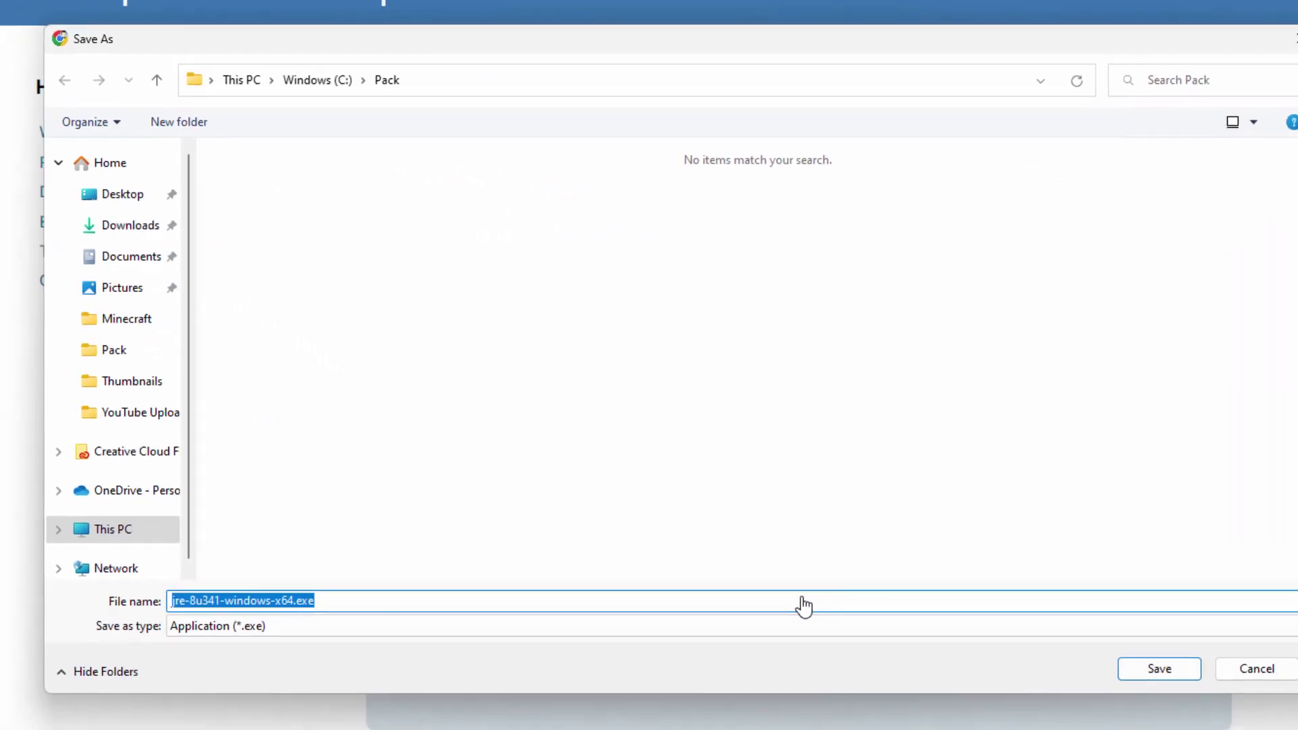
click(1159, 669)
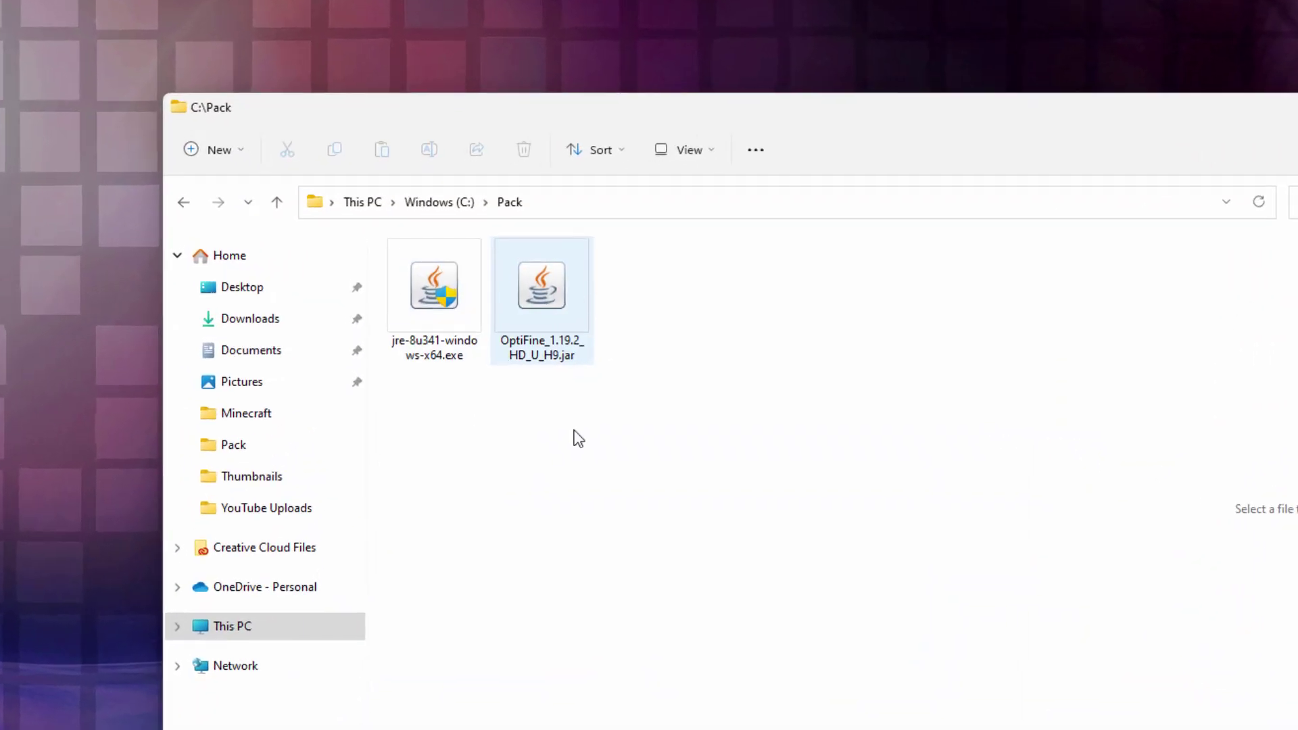
Step: Run jre-8u341-windows-x64.exe from C:\Pack, install Java and close the setup
click(467, 347)
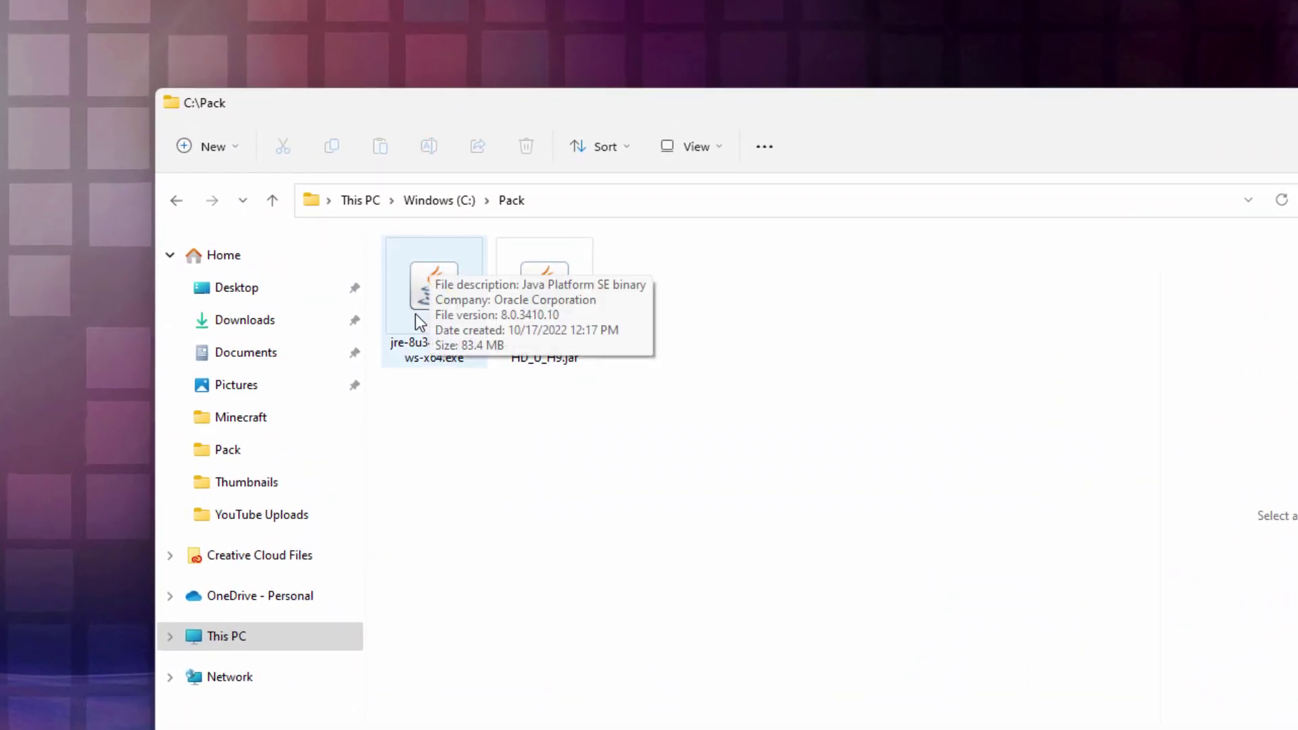
click(609, 511)
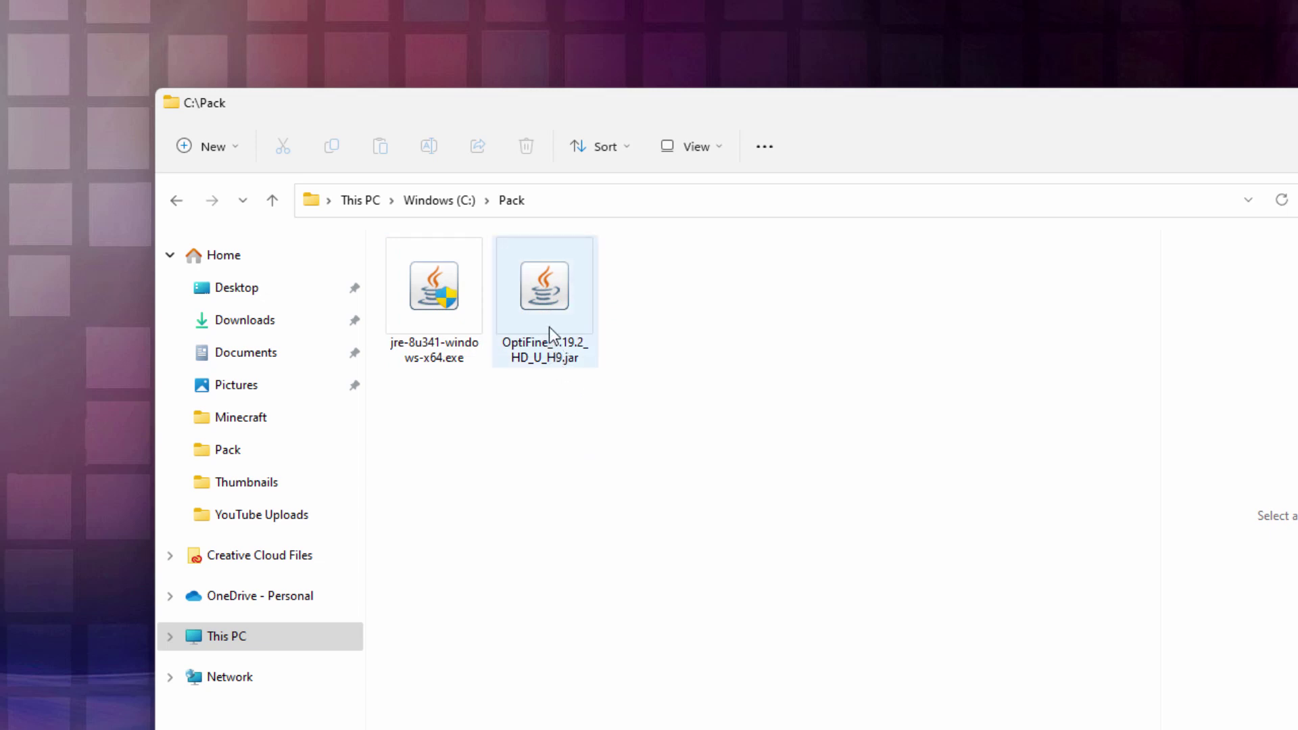
double_click(433, 309)
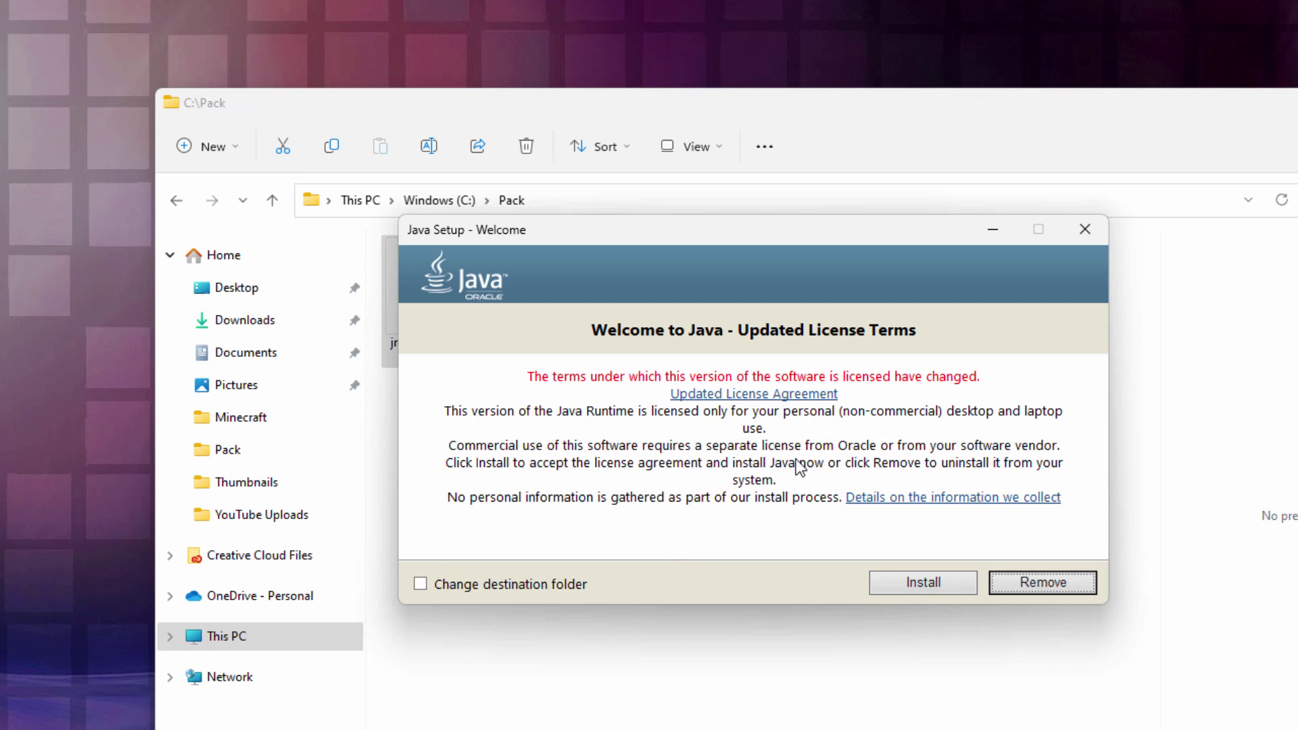
click(923, 586)
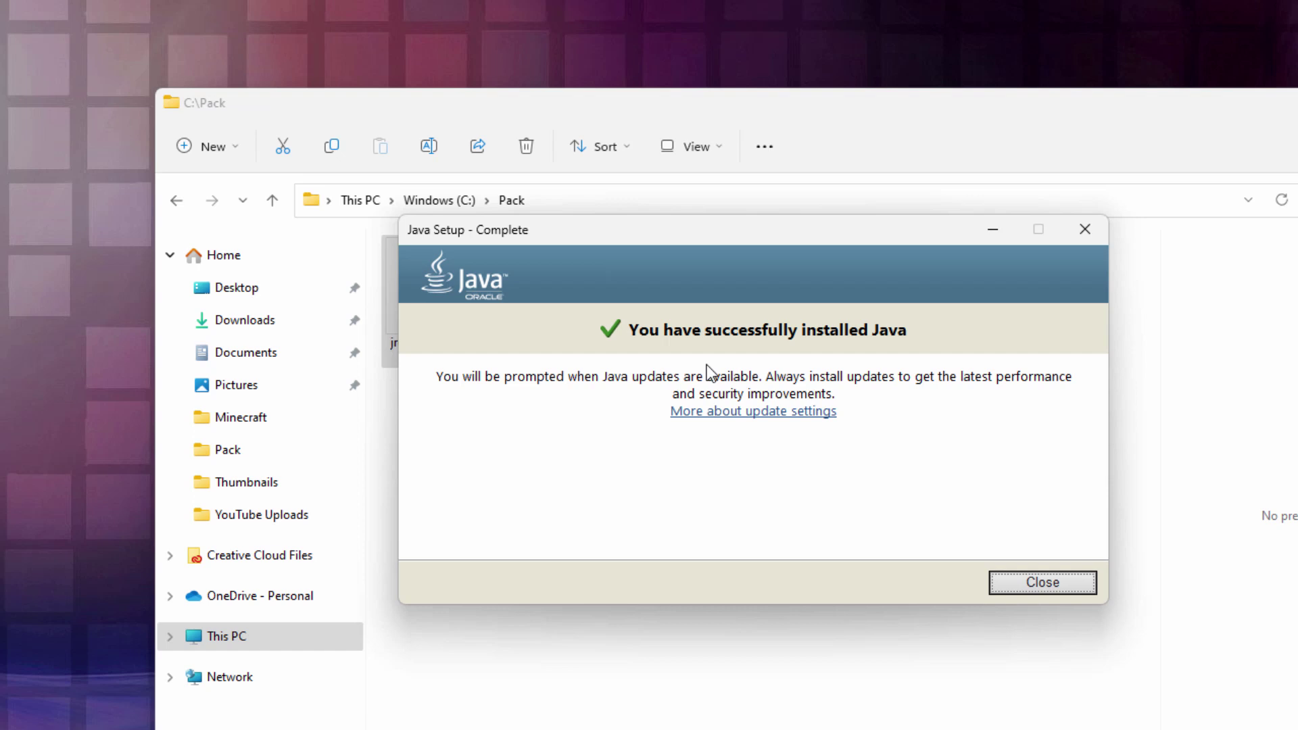
click(1049, 582)
click(602, 462)
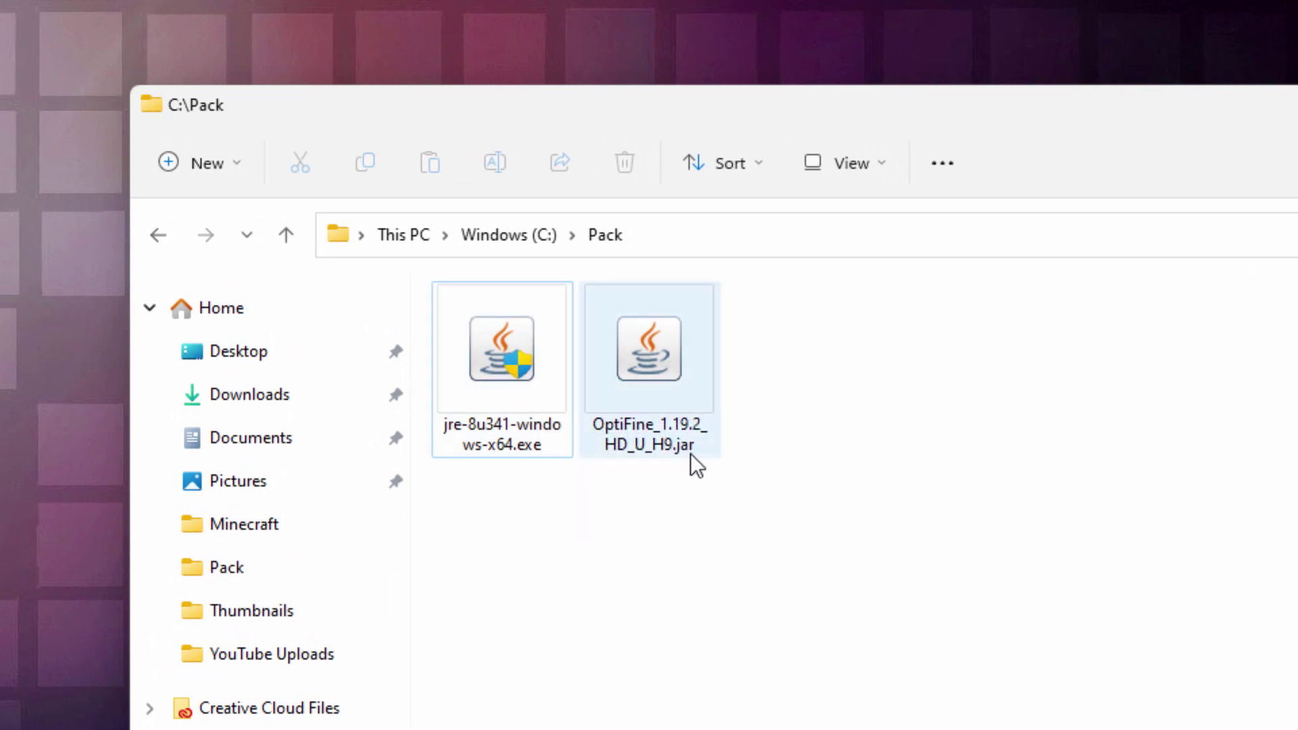
Step: Set Java(TM) Platform SE binary as the app that always opens .jar files, using the OptiFine jar
right_click(682, 374)
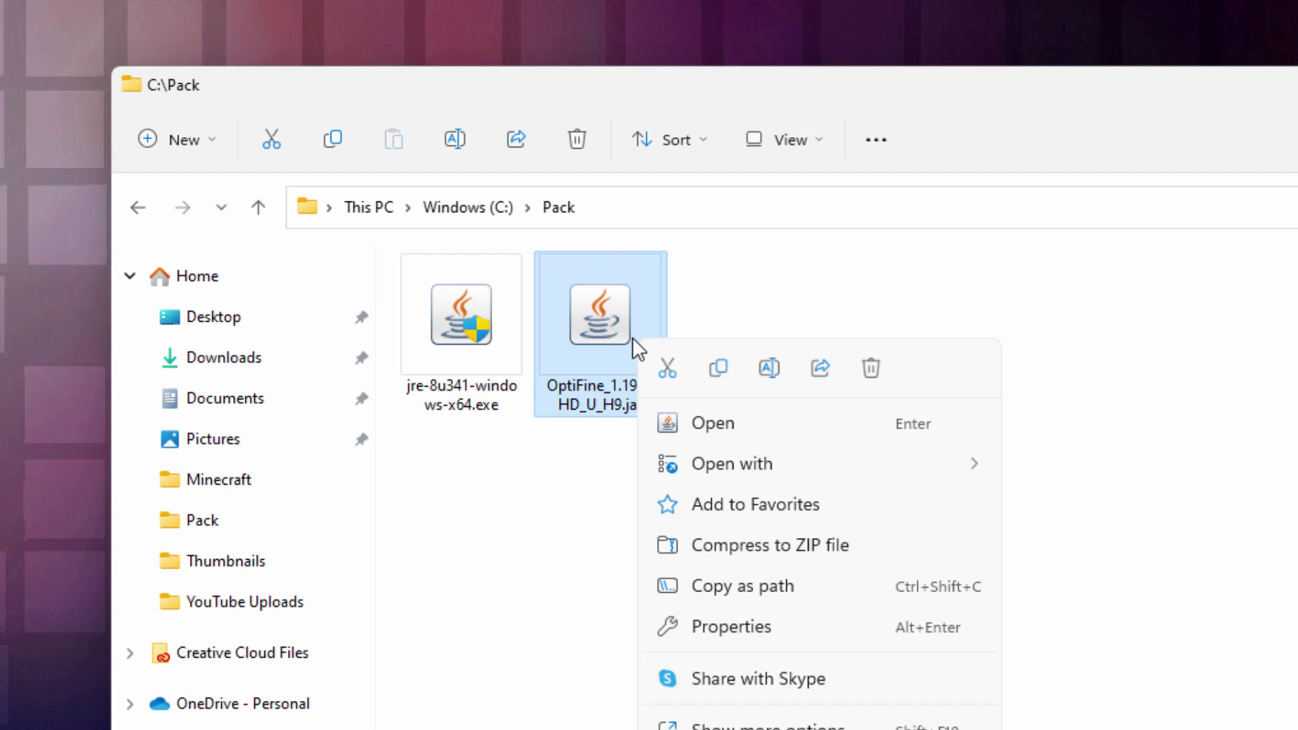
mouse_move(751, 465)
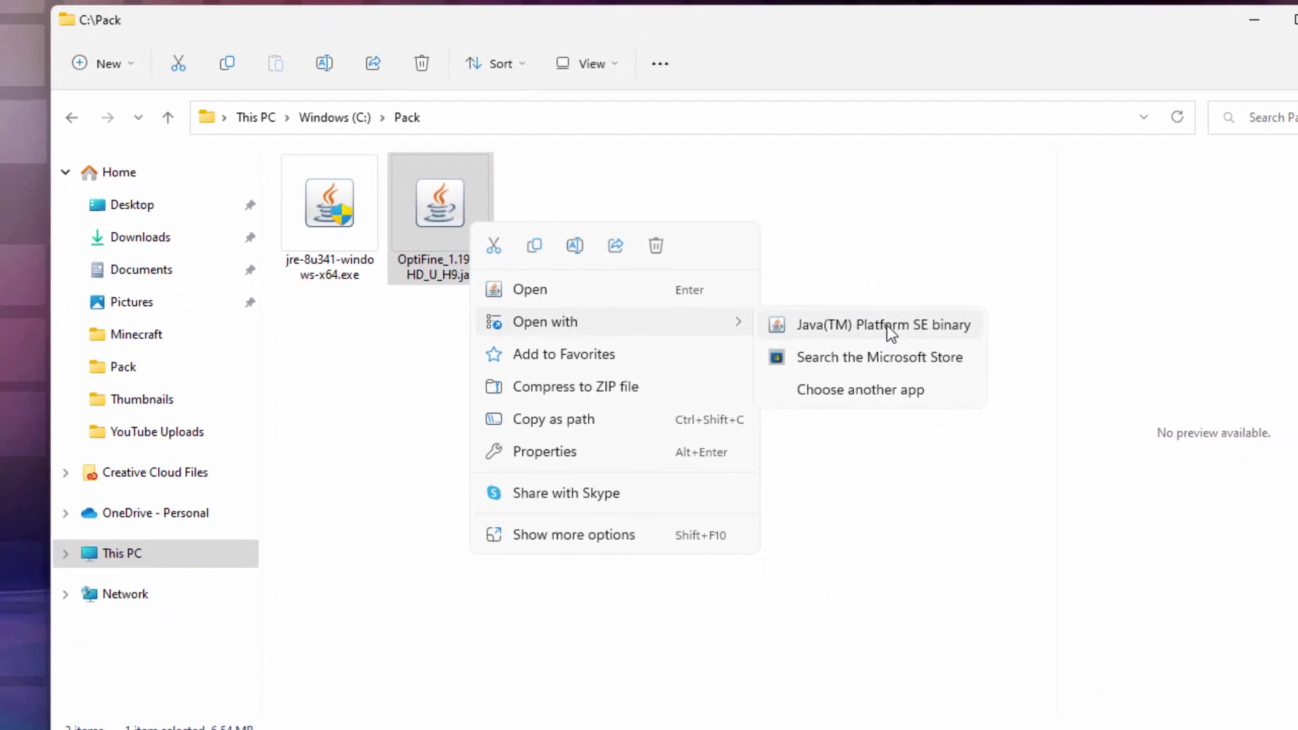
click(856, 391)
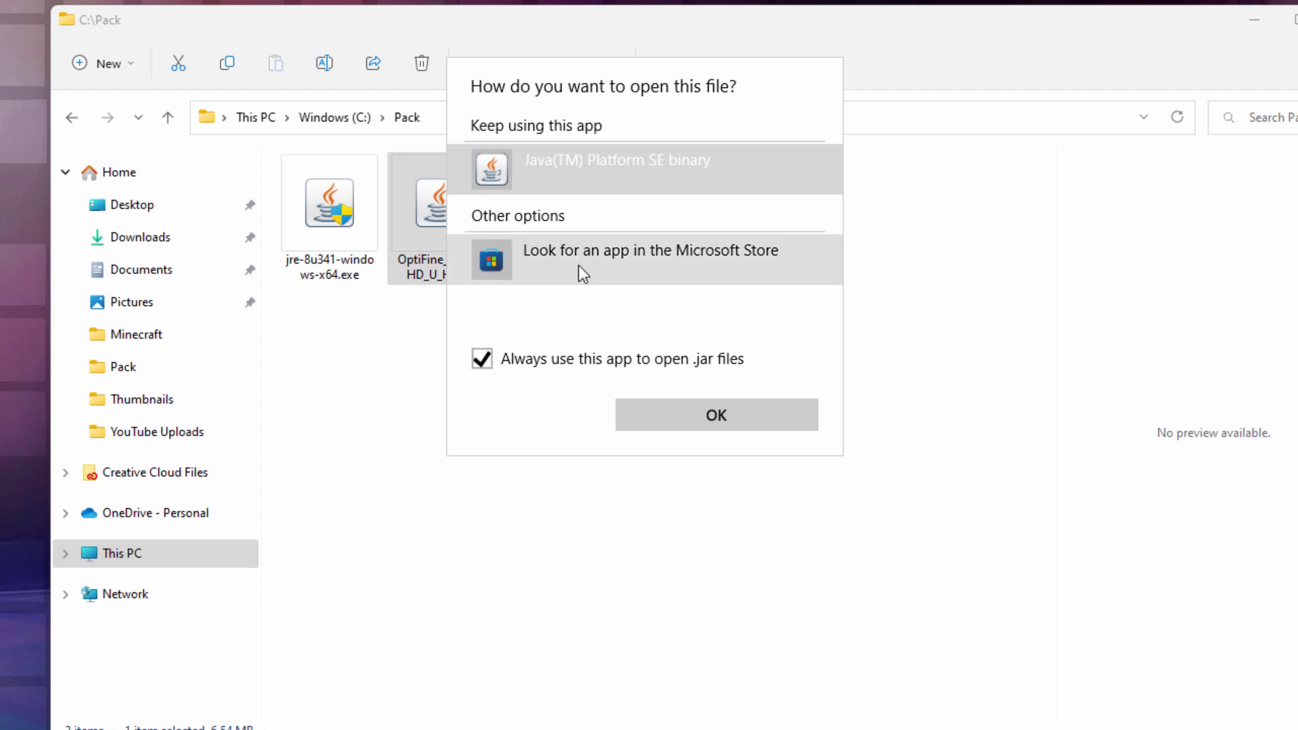
click(551, 323)
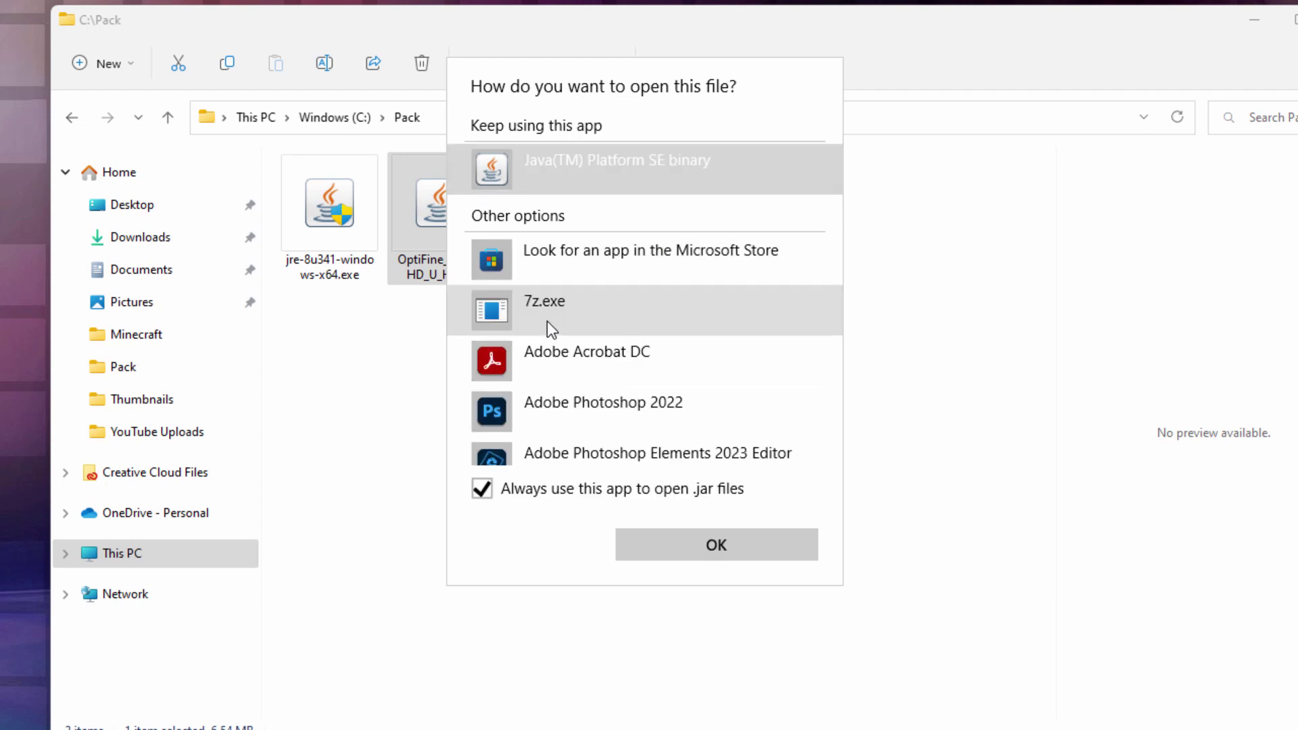
drag(838, 221, 837, 315)
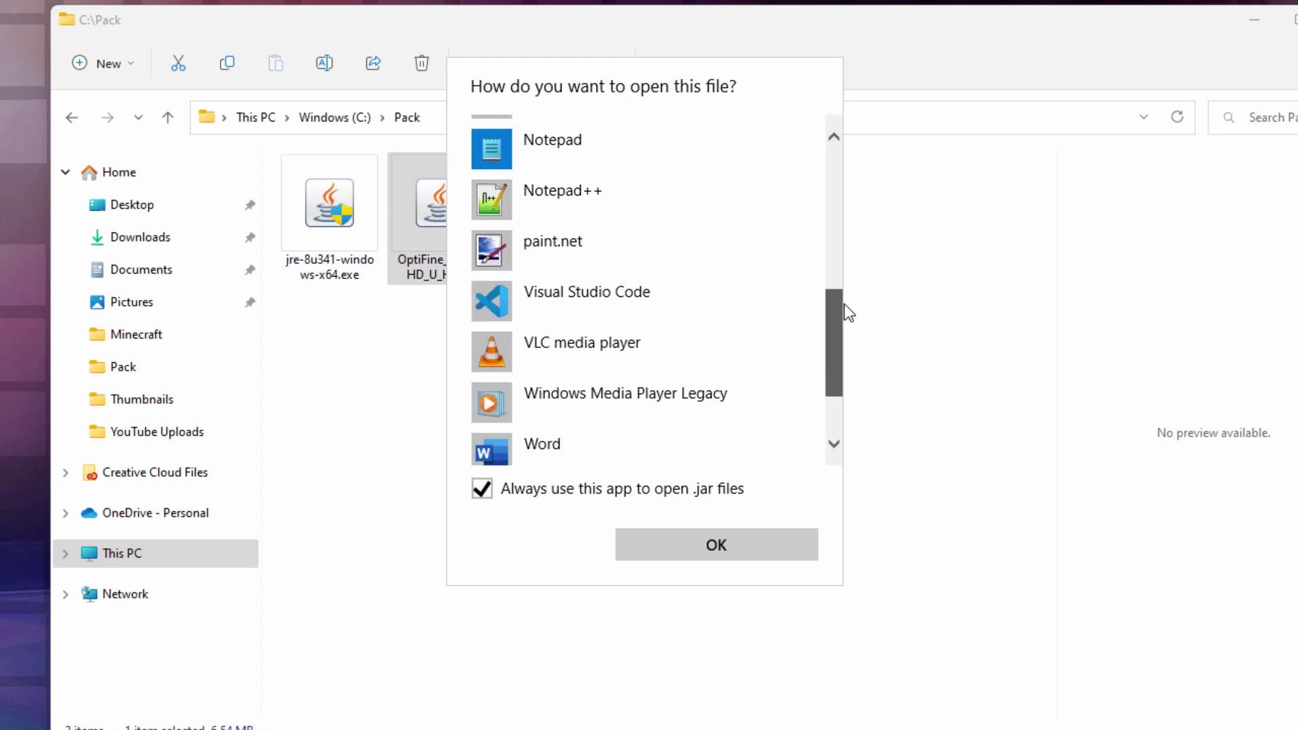
click(751, 551)
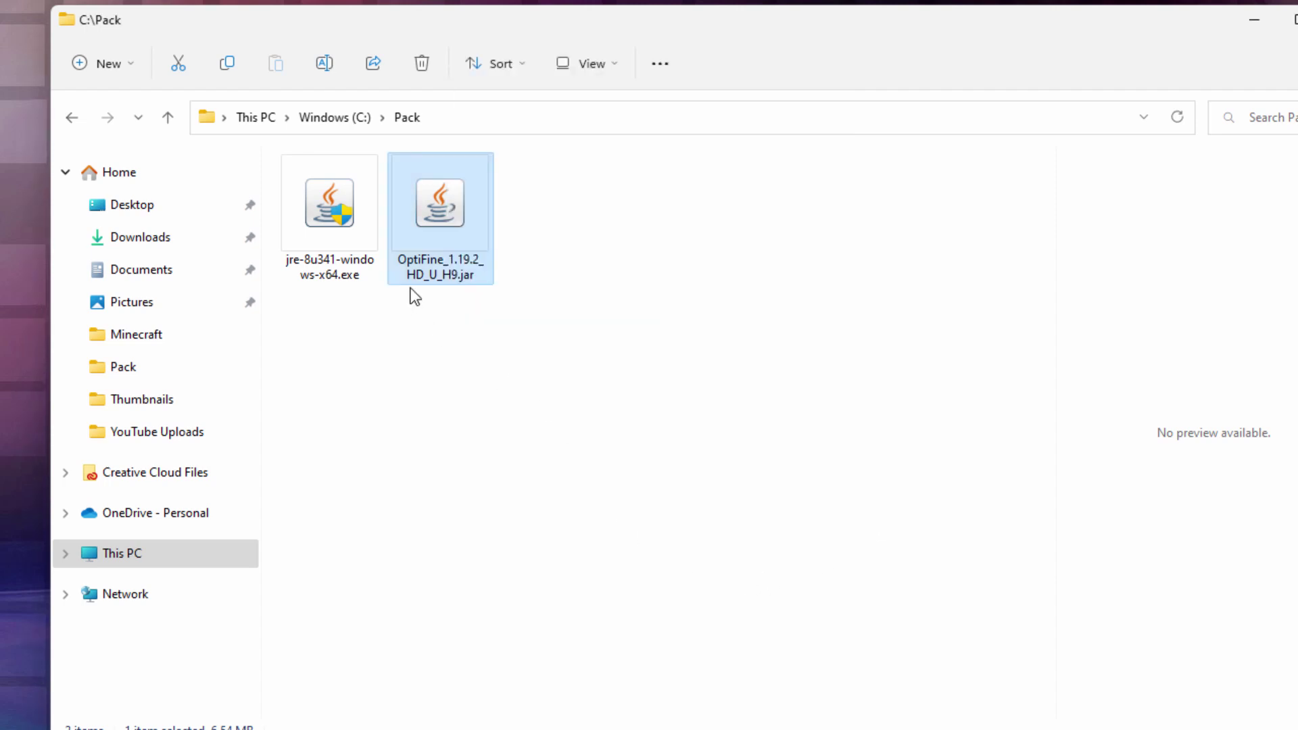
click(519, 343)
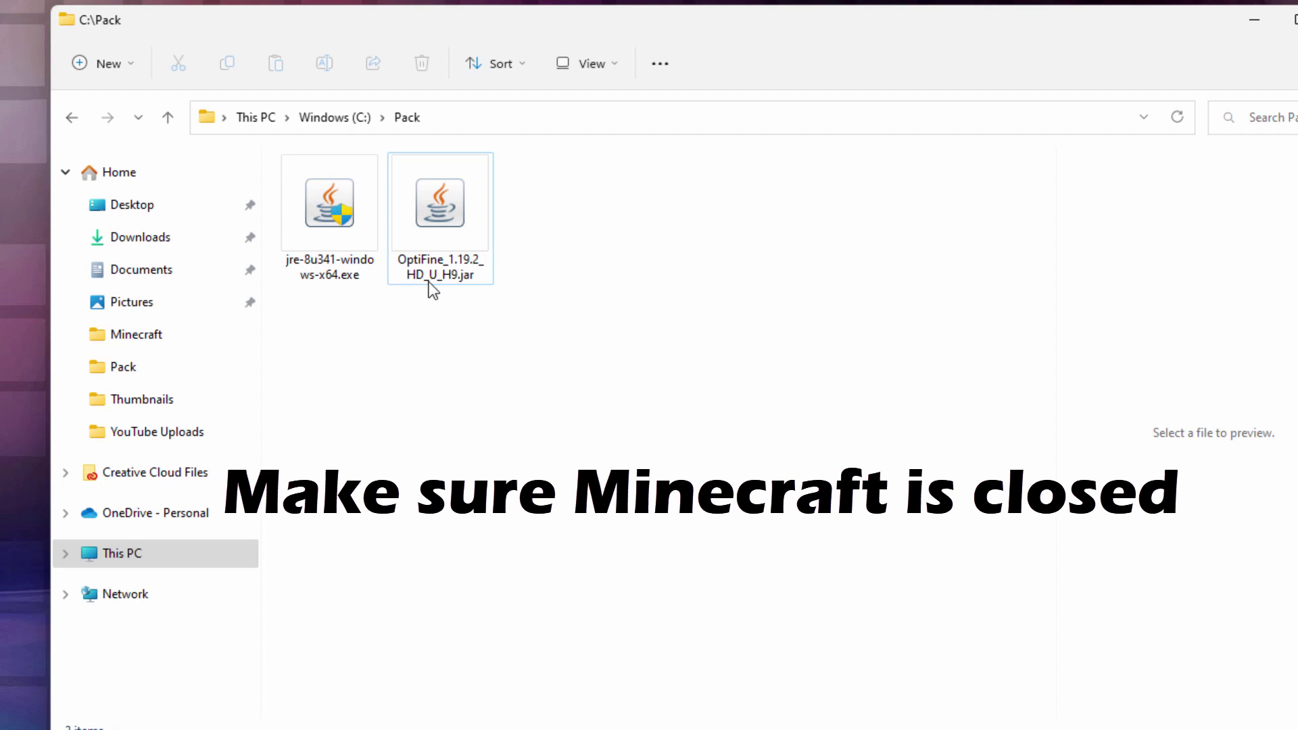
Step: Run OptiFine_1.19.2_HD_U_H9.jar and install OptiFine into the default .minecraft folder
double_click(438, 220)
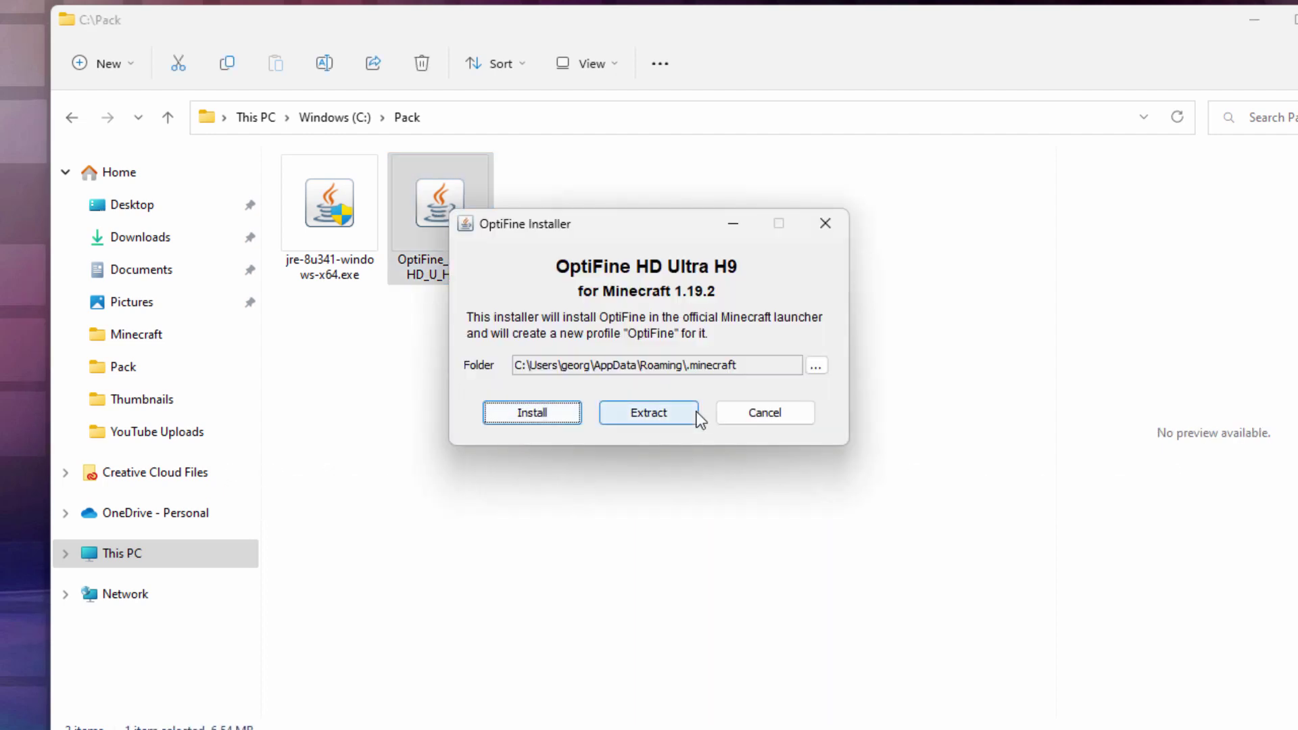
click(531, 415)
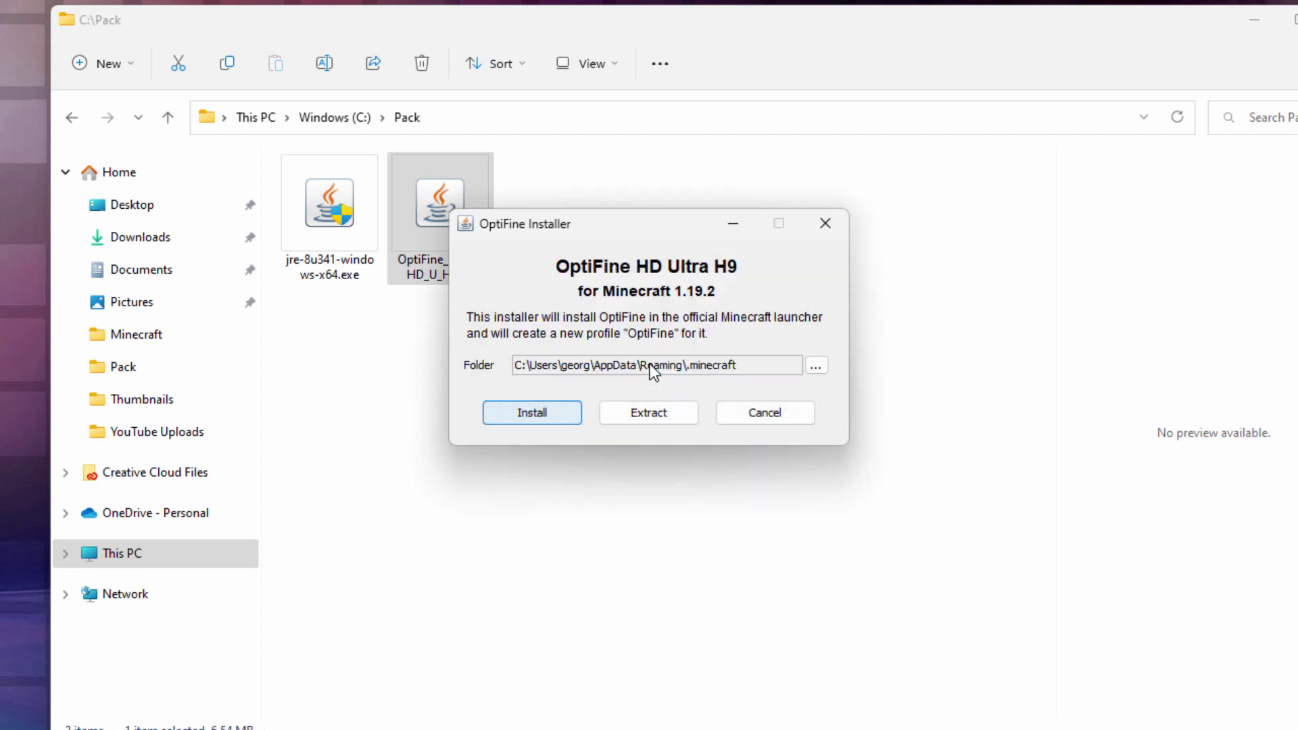
key(alt+F4)
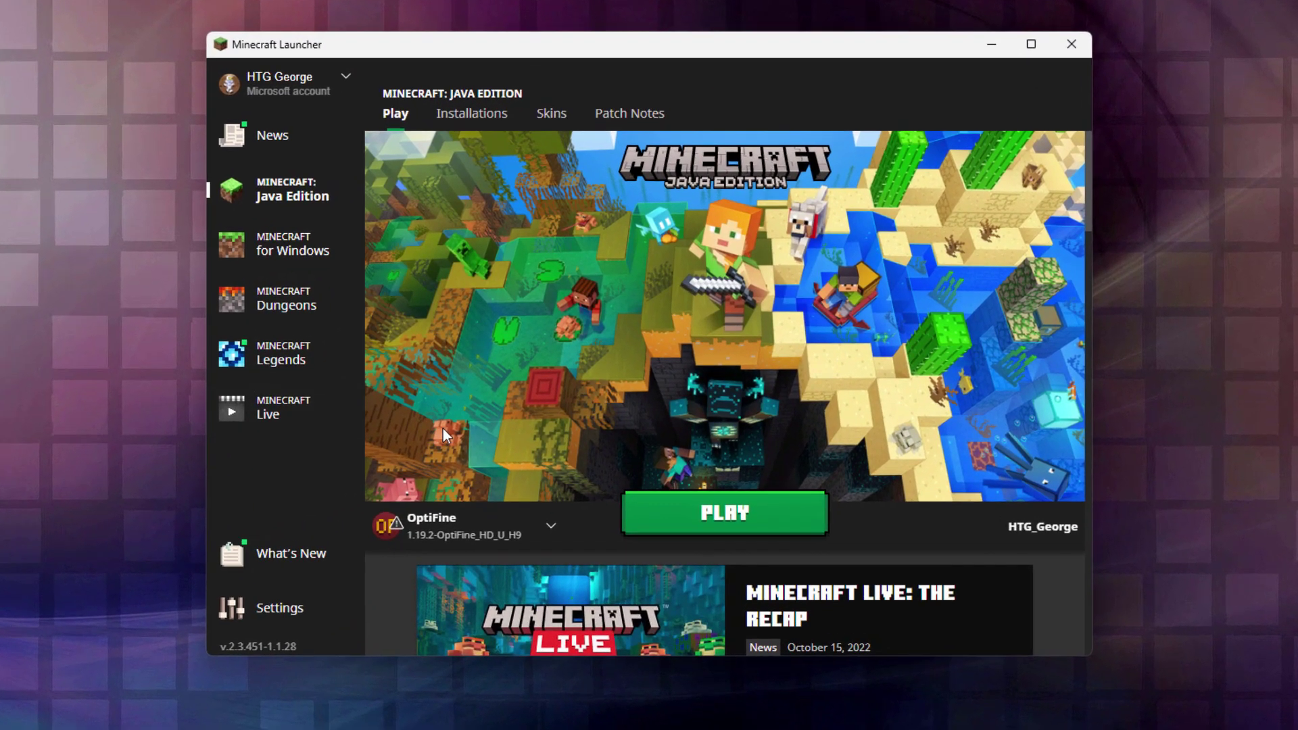
Step: Launch the OptiFine 1.19.2 installation, accepting the modified-game risks and turning off further warnings for it
mouse_move(473, 477)
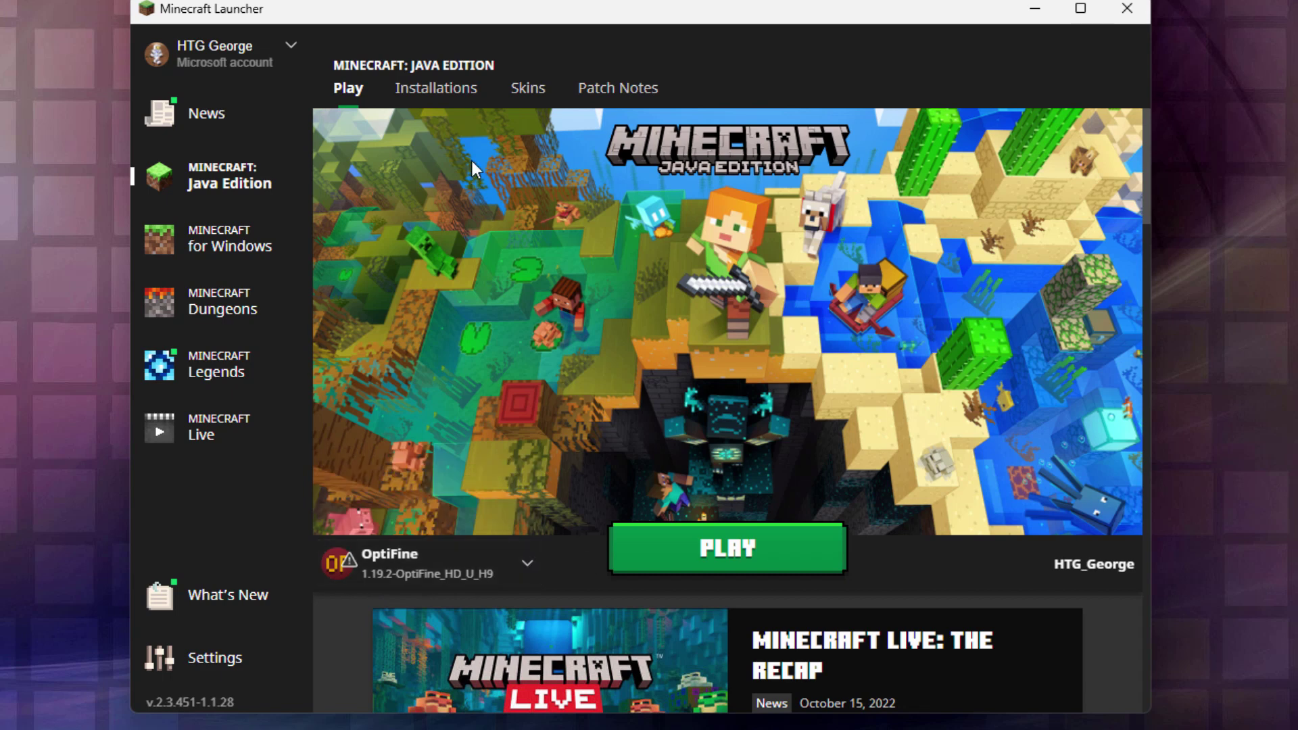
click(439, 91)
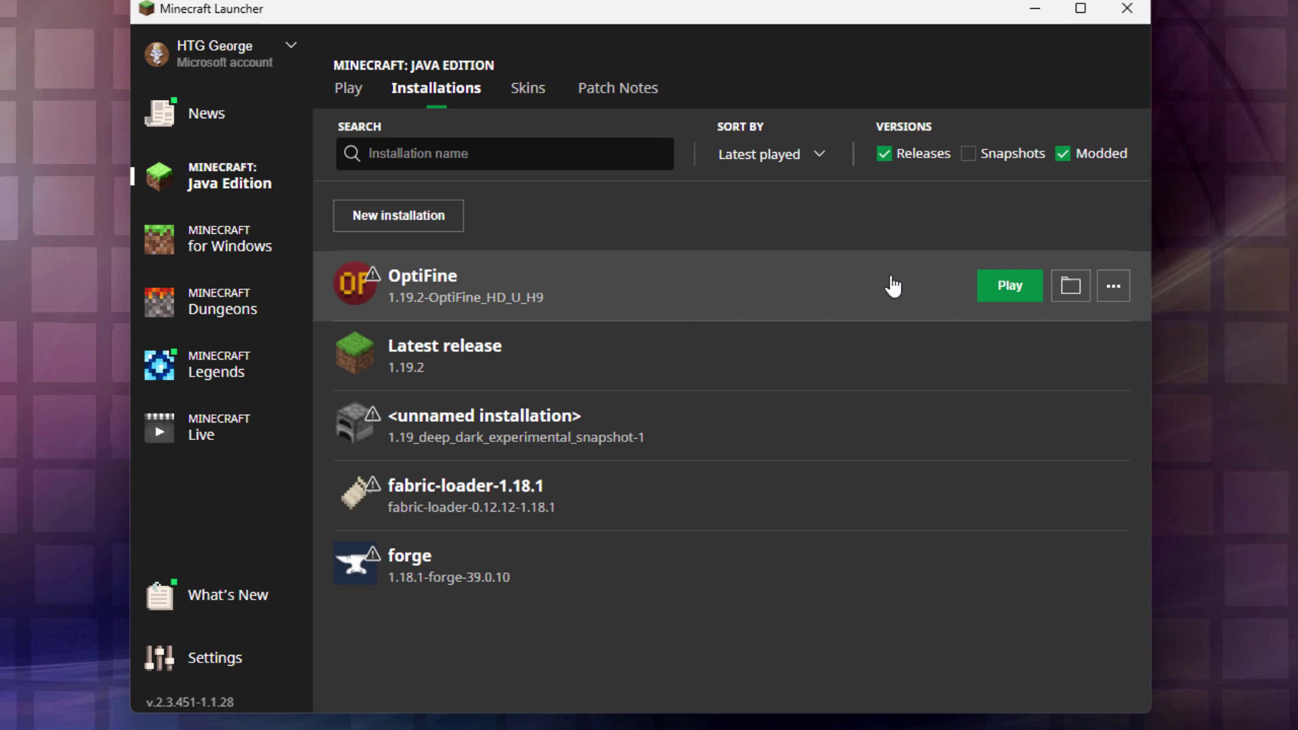
click(999, 301)
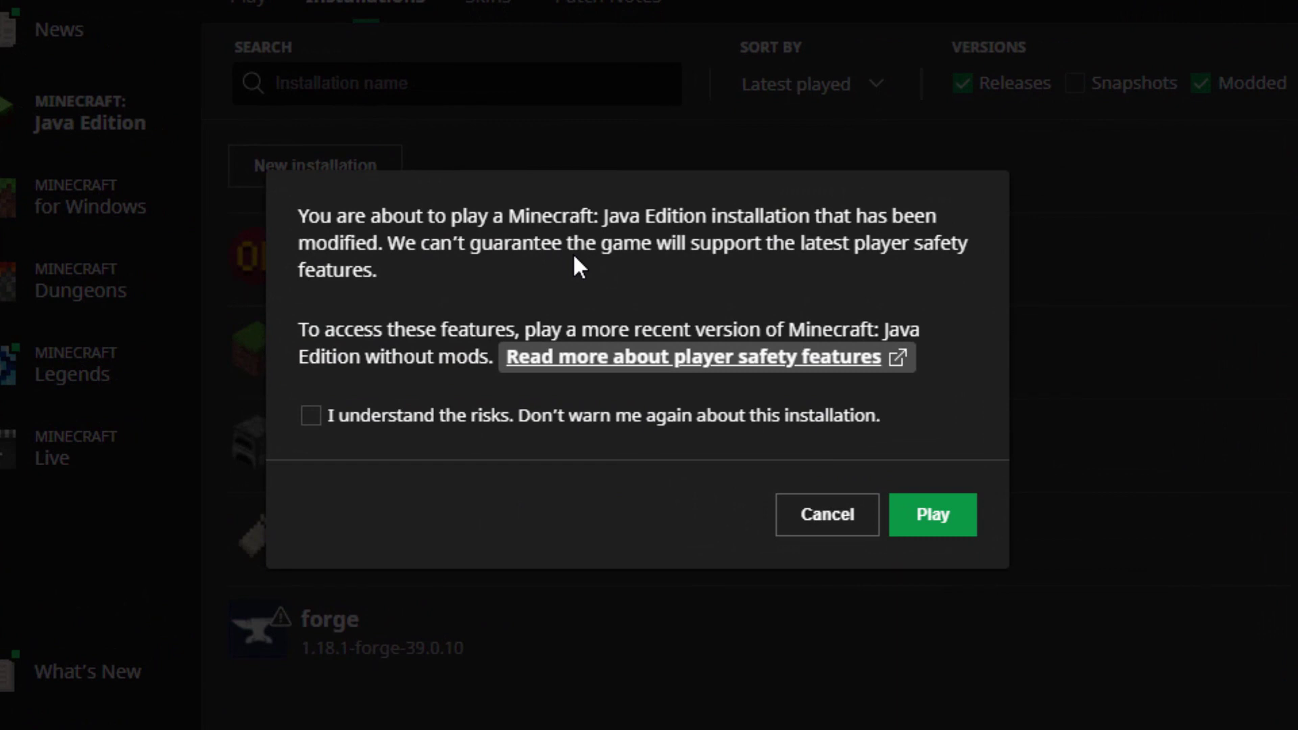
click(330, 426)
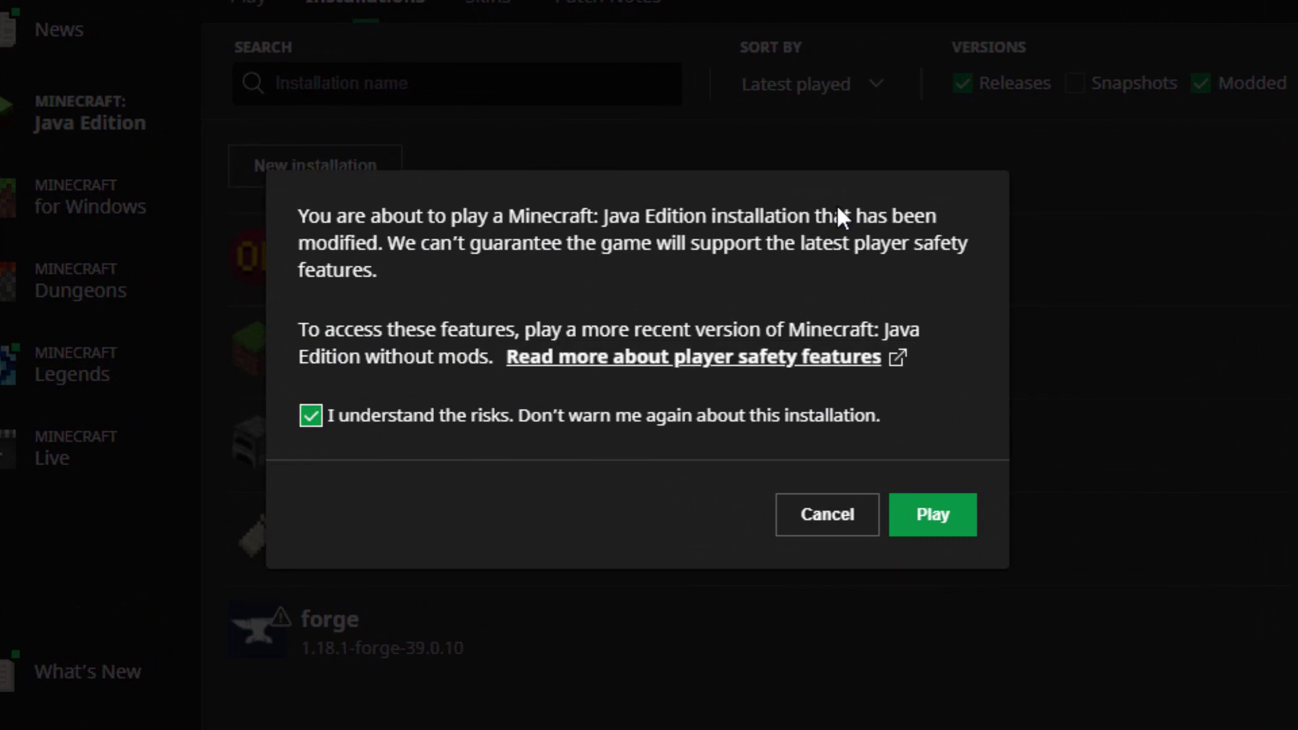
click(933, 515)
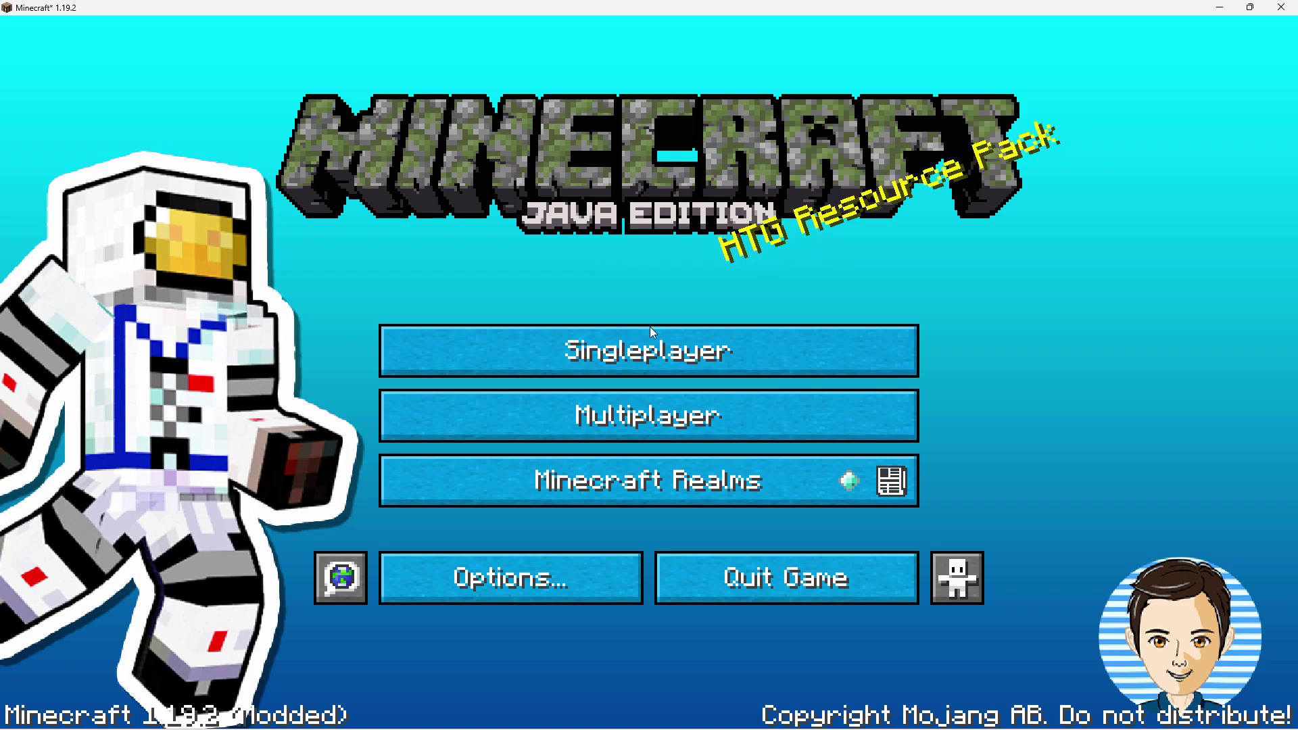
Step: Load Main World in singleplayer and open the list of shaders in the game's video settings
click(610, 350)
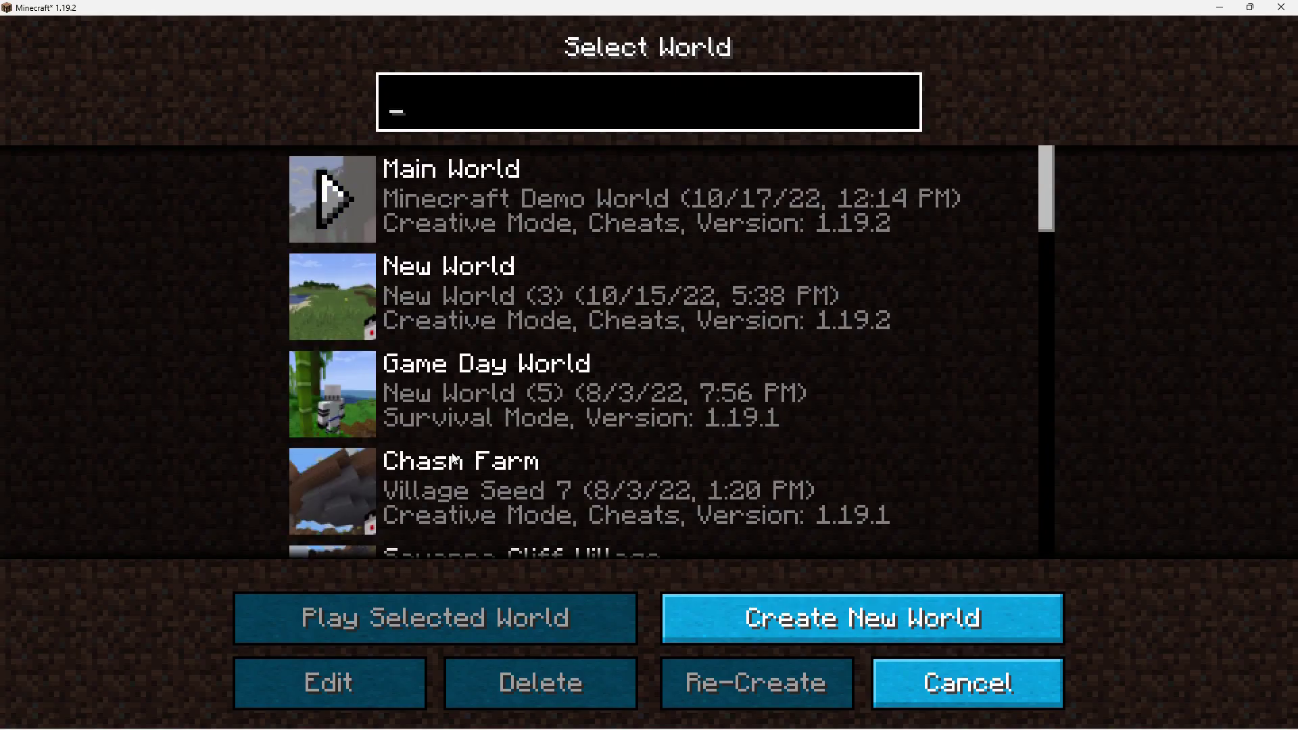
click(327, 199)
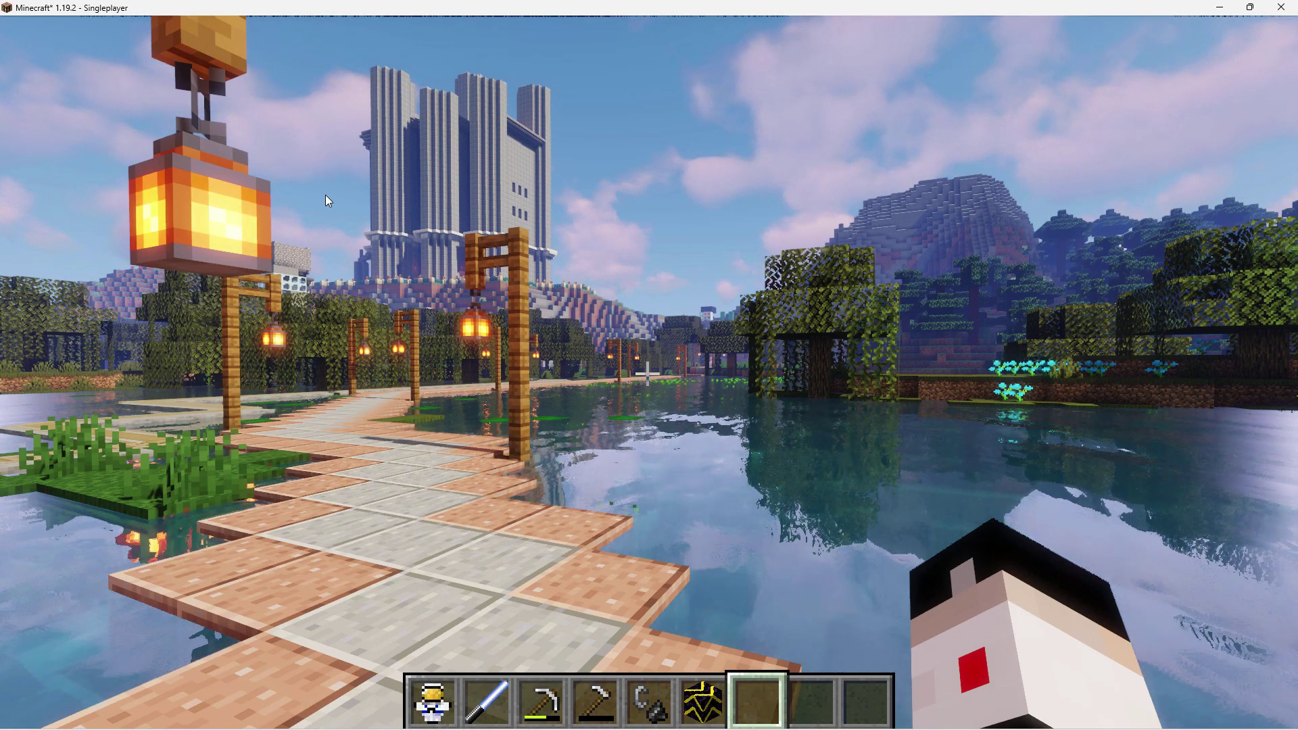
key(Escape)
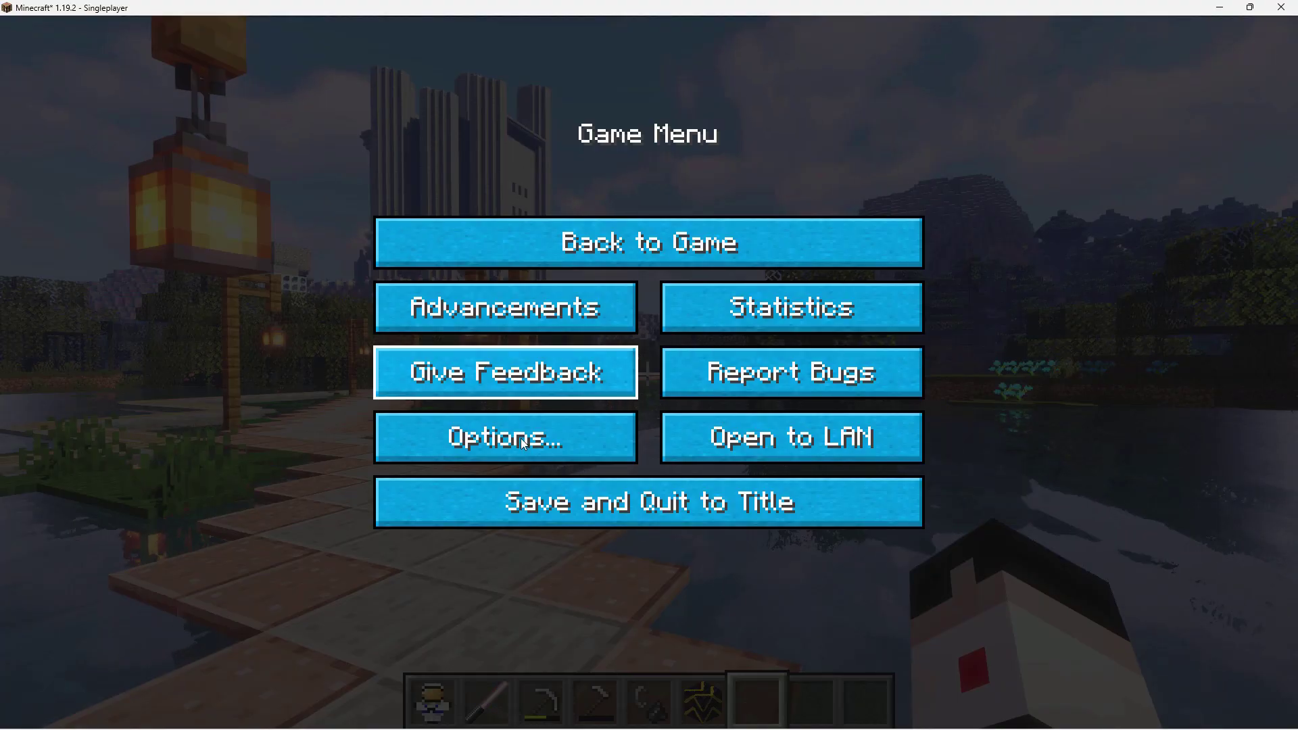
click(521, 438)
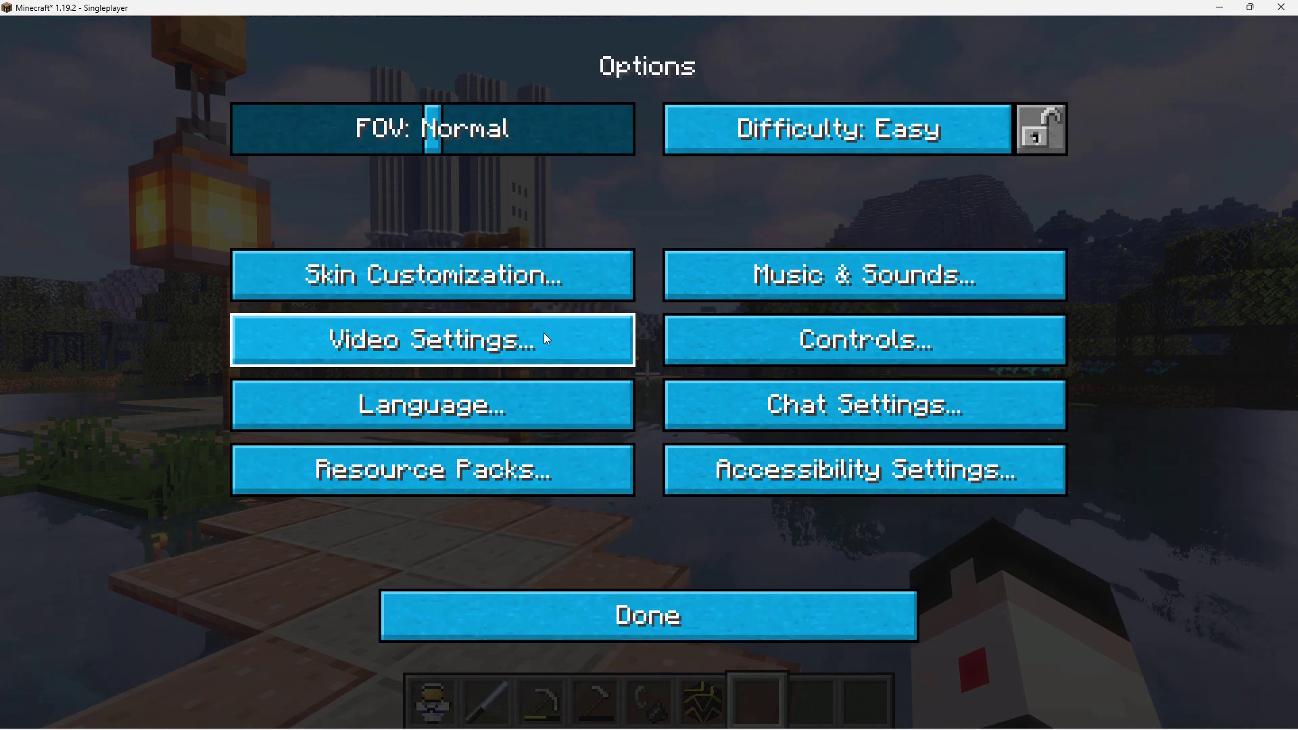
click(513, 343)
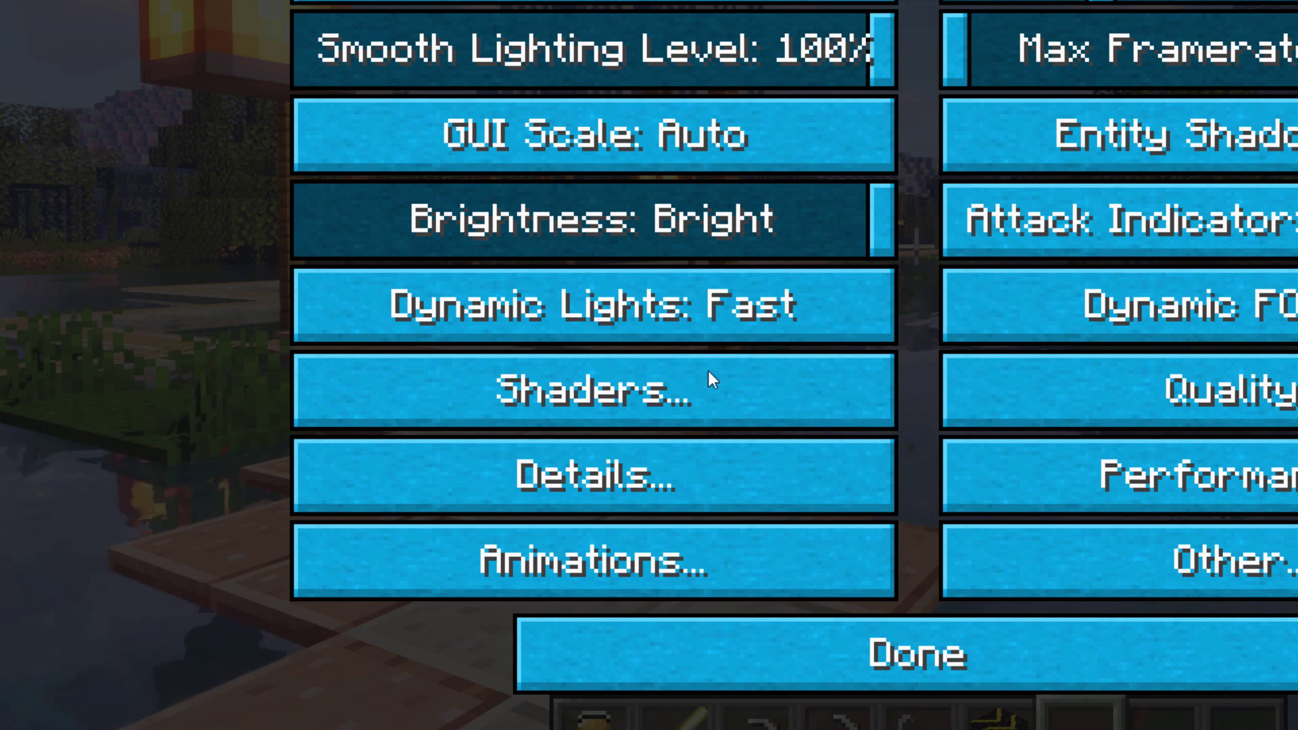
click(574, 399)
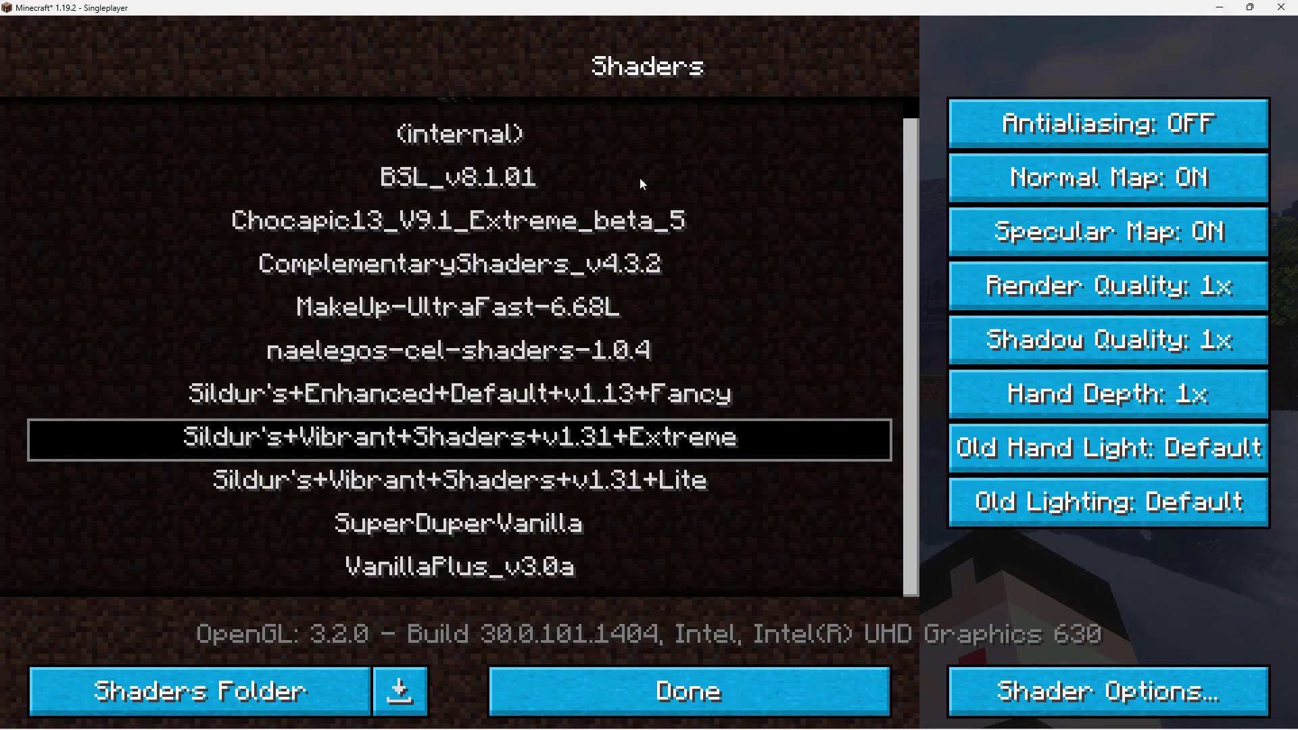
Step: Switch to the (internal) shader and view its shader options
click(461, 140)
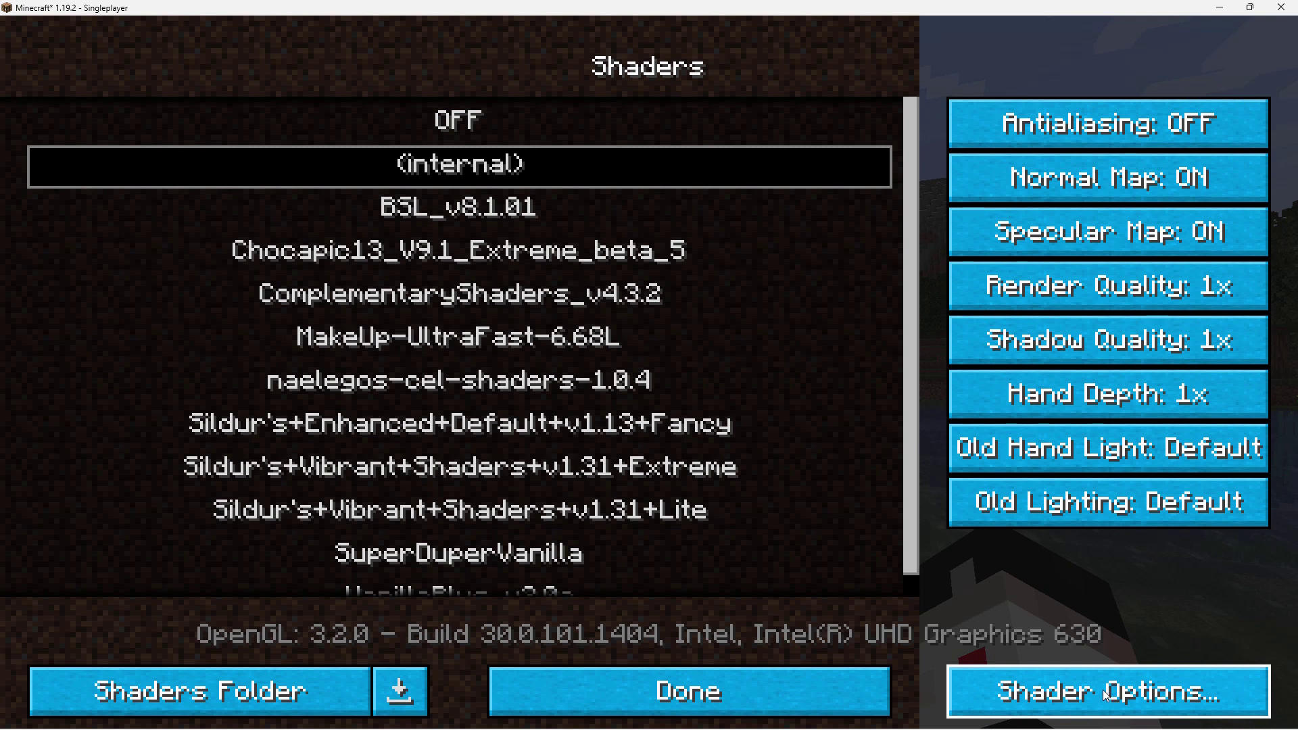
click(1084, 692)
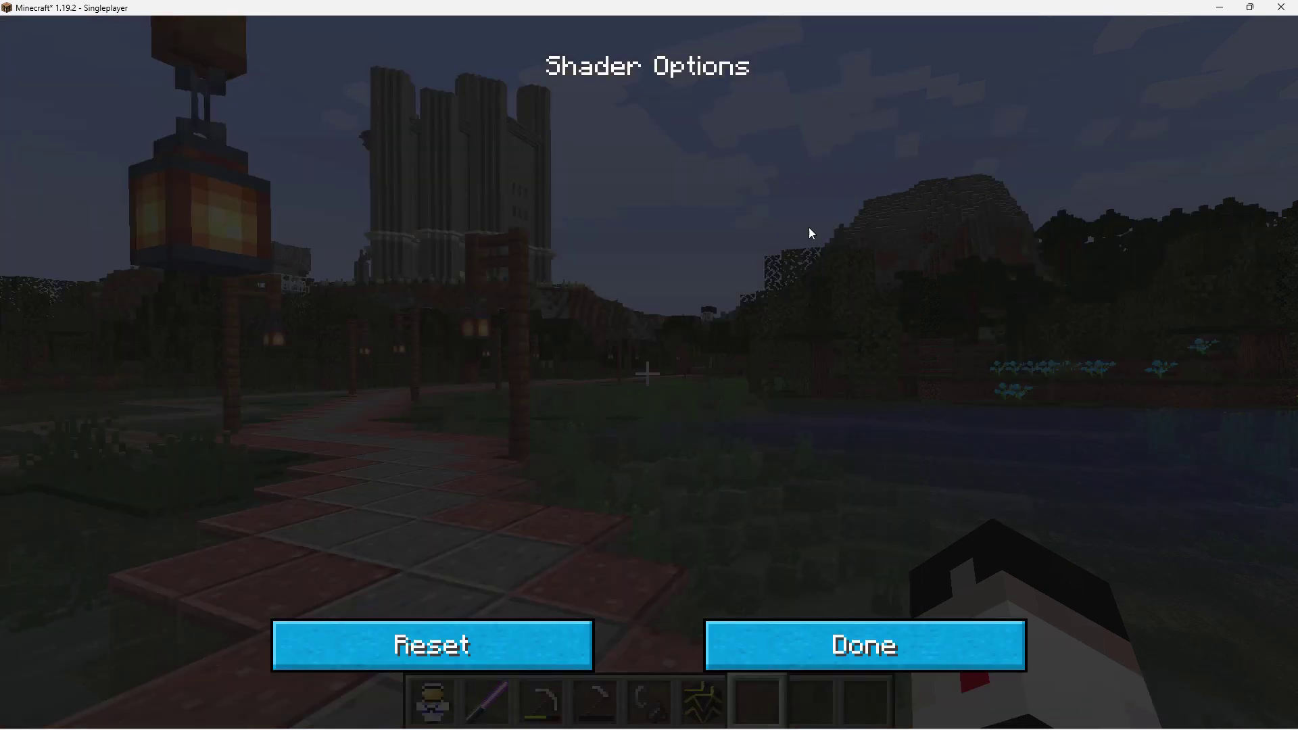
click(747, 652)
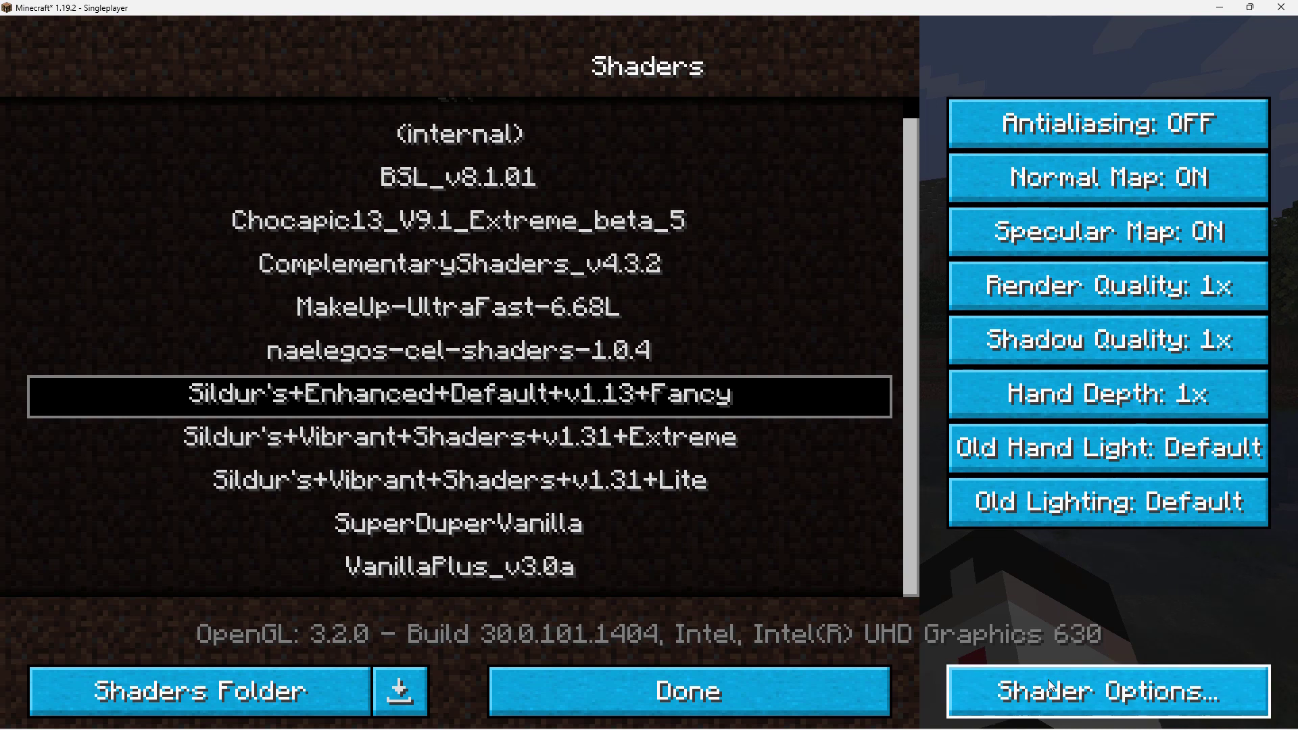
Step: Select the Sildur's+Enhanced+Default+v1.13+Fancy shader, view its shader options and return to the game
click(1048, 679)
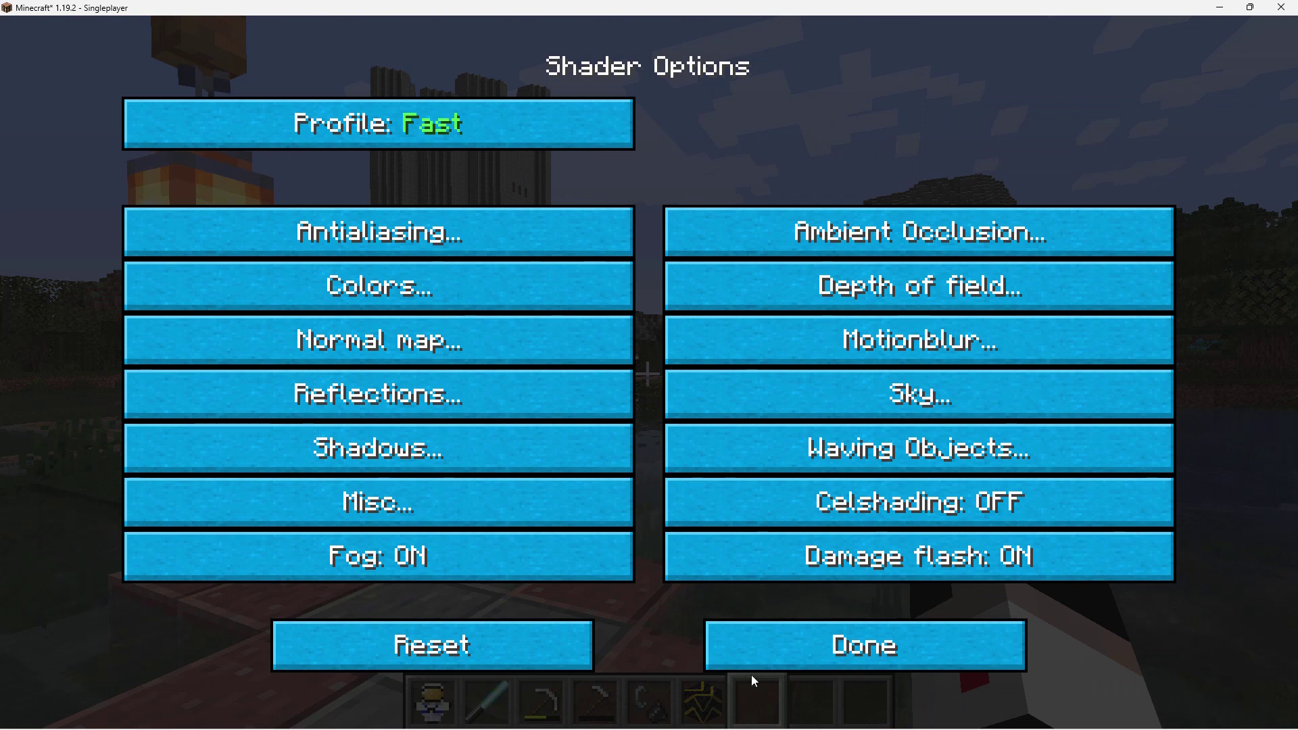
click(749, 655)
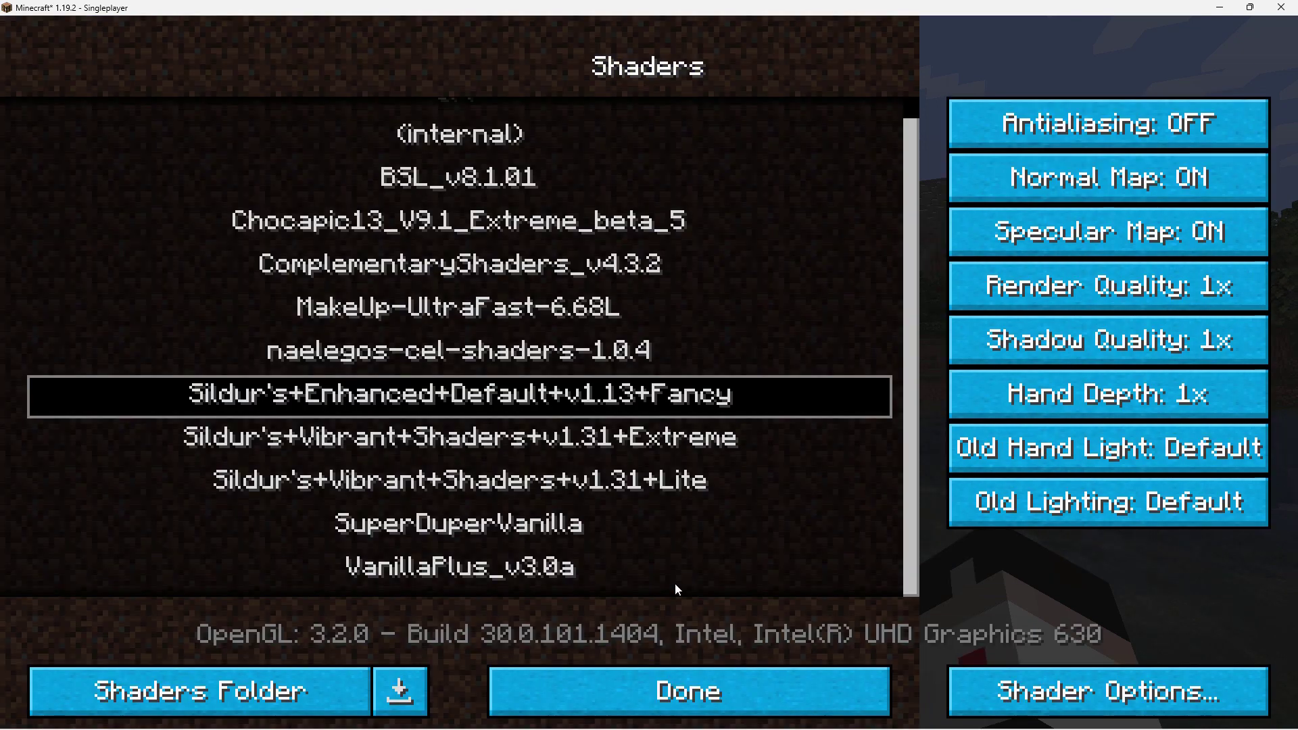
click(681, 689)
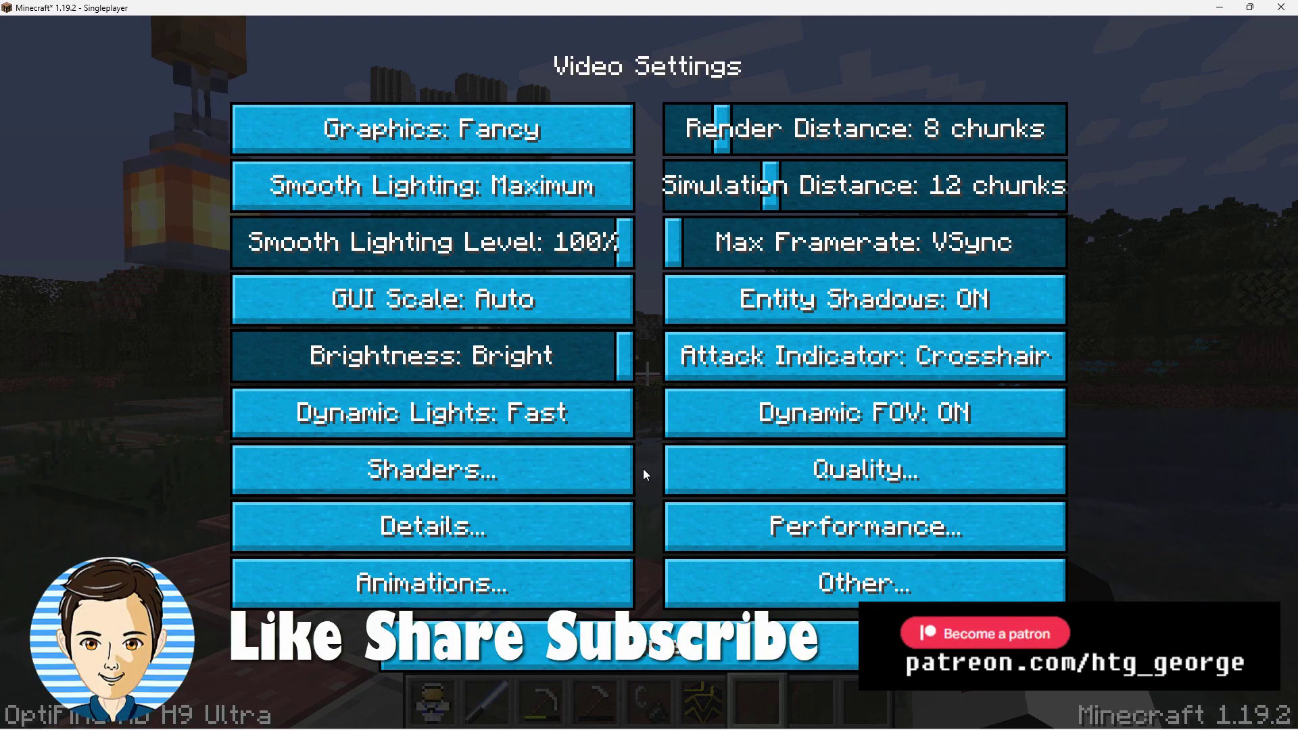
key(Escape)
key(Escape)
click(655, 238)
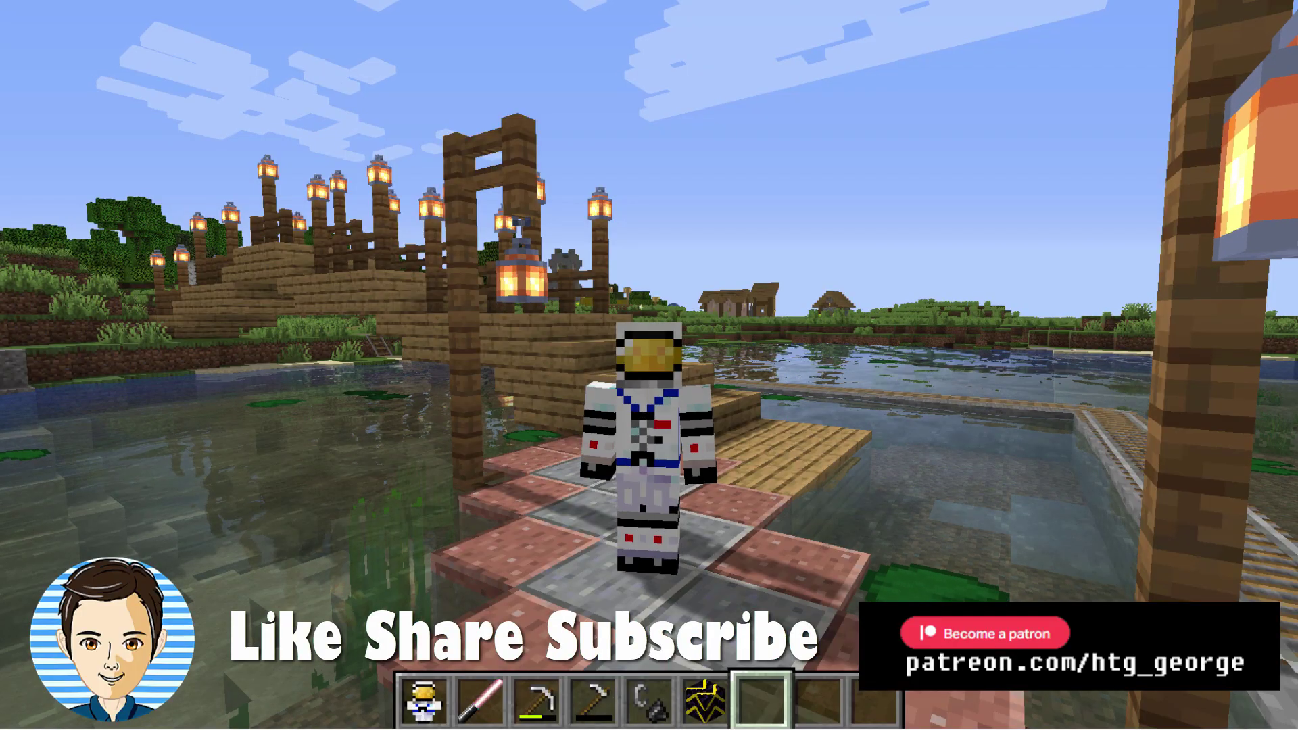